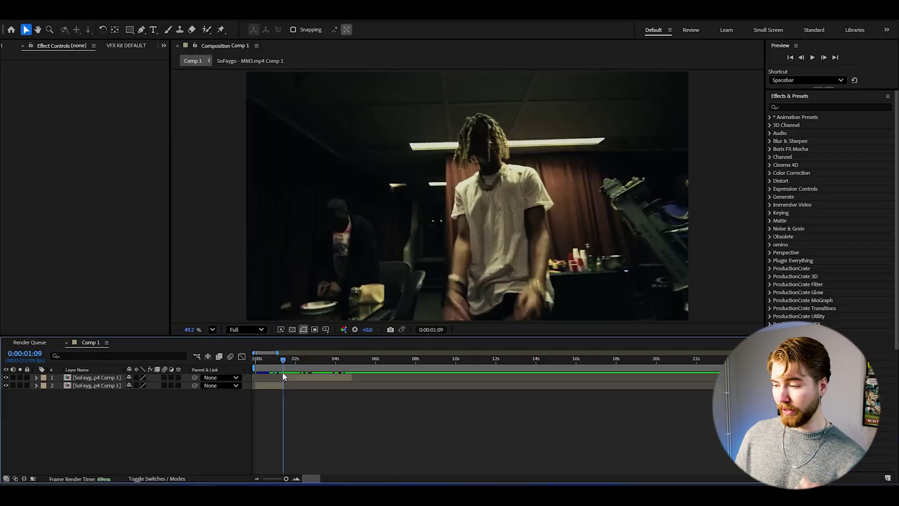
Preview the clip, return the playhead to 0:00 and add a new adjustment layer with Ctrl+Alt+Y.
drag(291, 369, 322, 378)
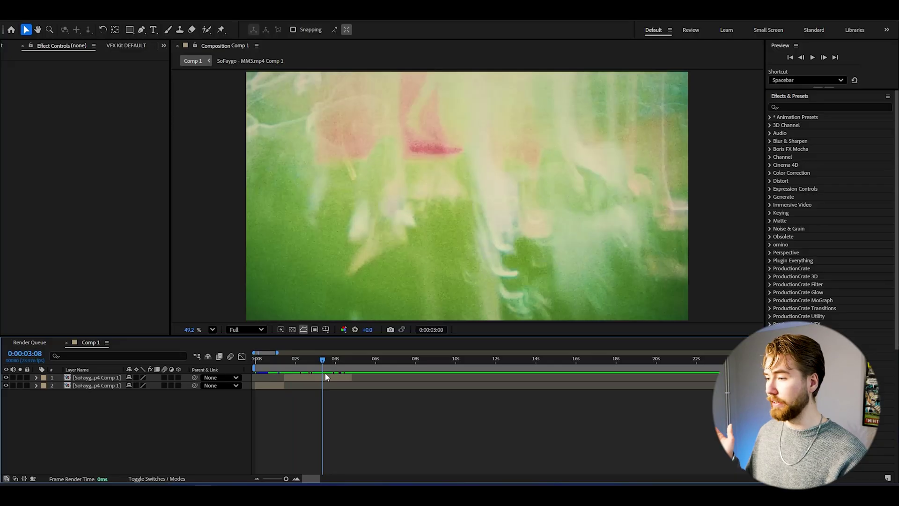
click(282, 361)
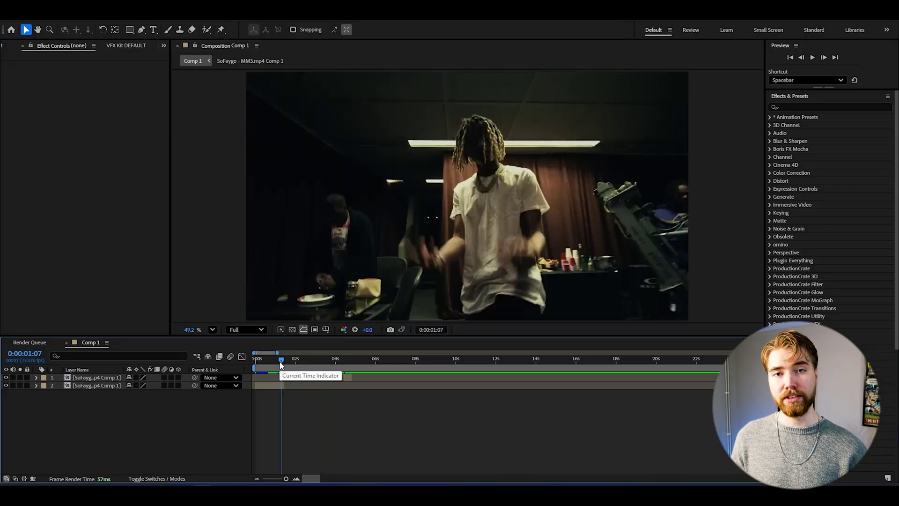
drag(282, 366, 250, 365)
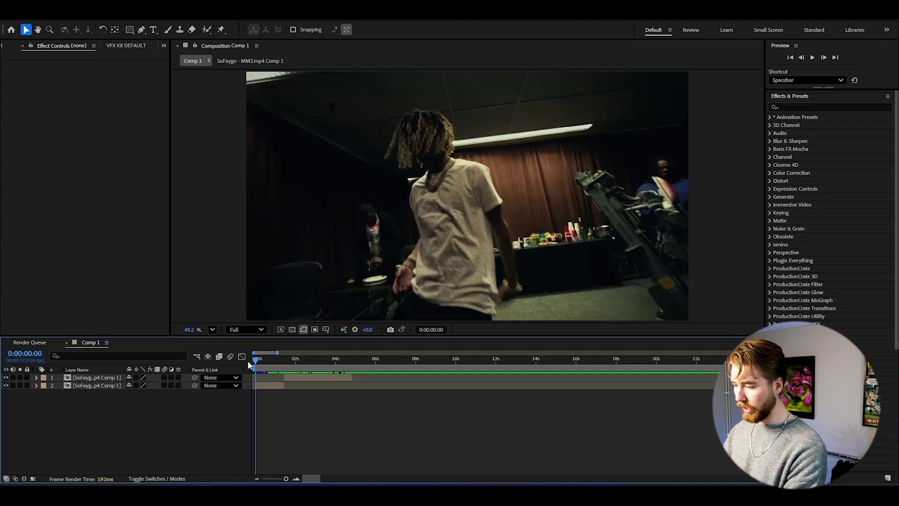
key(ctrl+alt+y)
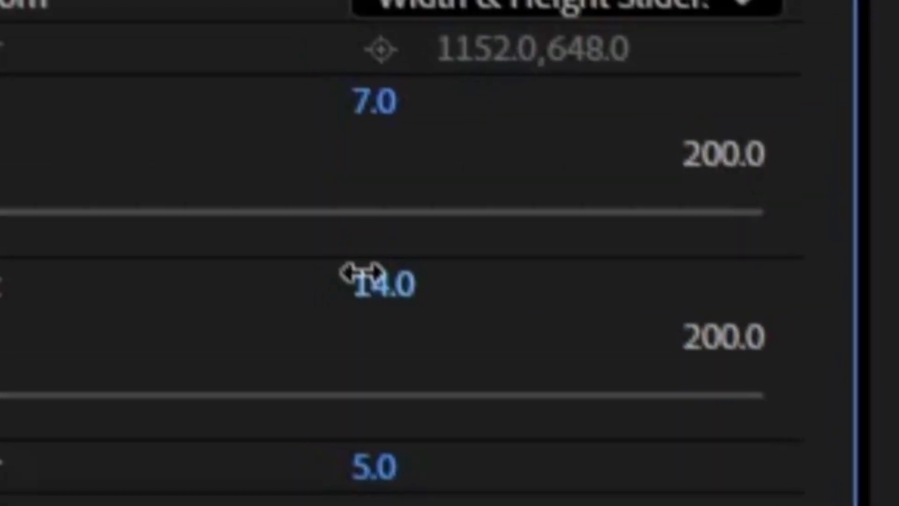
drag(362, 273, 389, 274)
drag(362, 101, 244, 84)
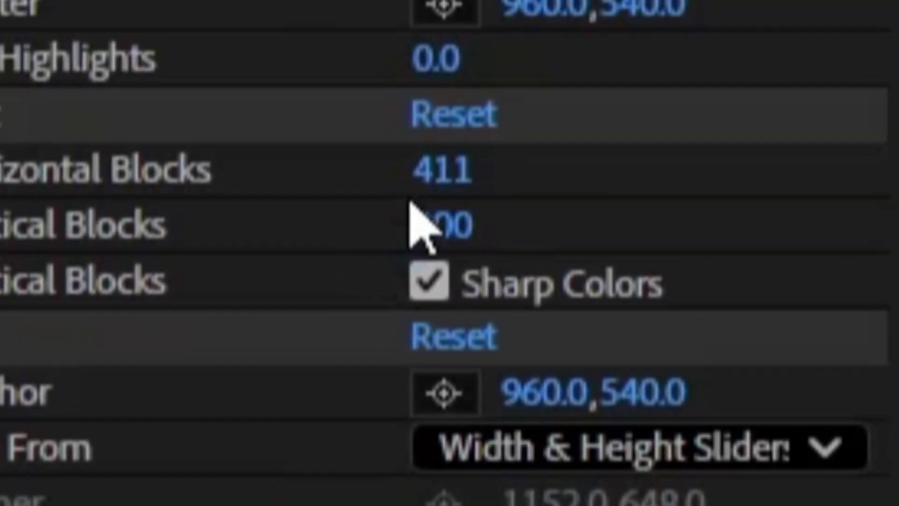
drag(410, 205, 511, 255)
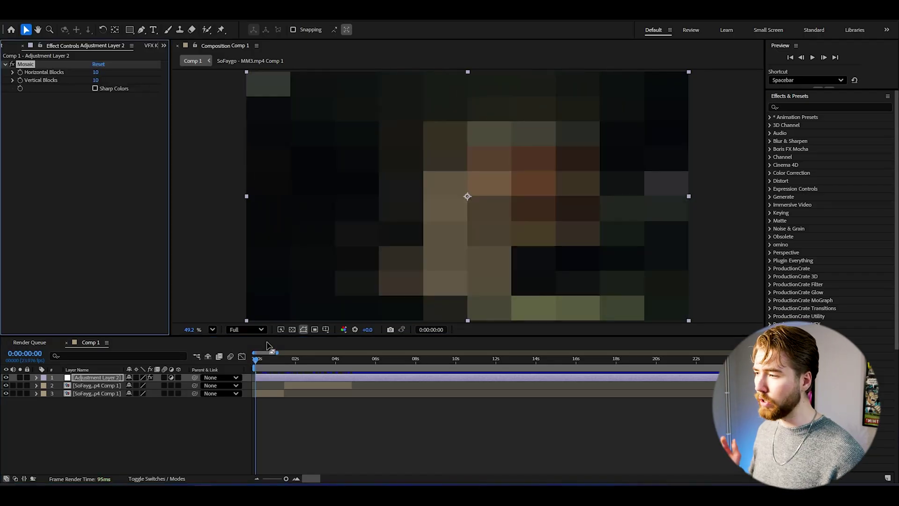
Give the Mosaic 400 horizontal and 400 vertical blocks, then fit the whole frame back in the viewer.
drag(97, 75, 100, 74)
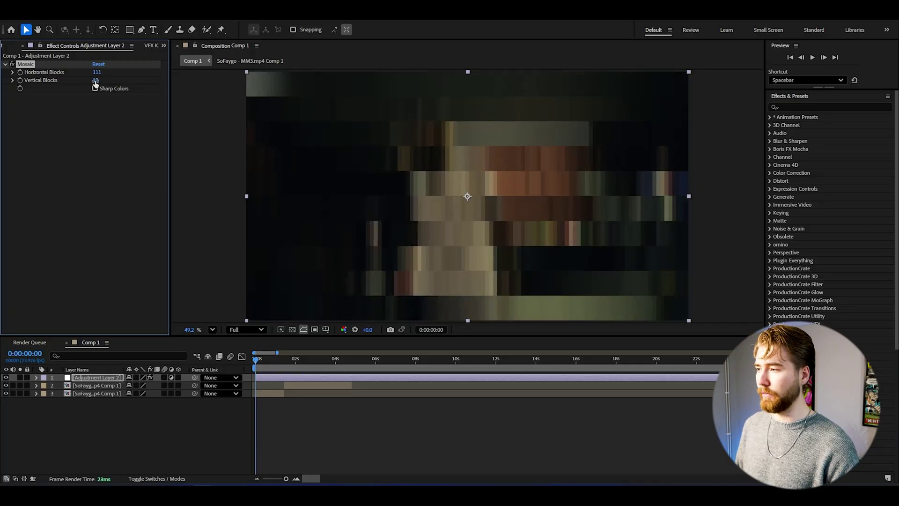
drag(96, 79, 215, 89)
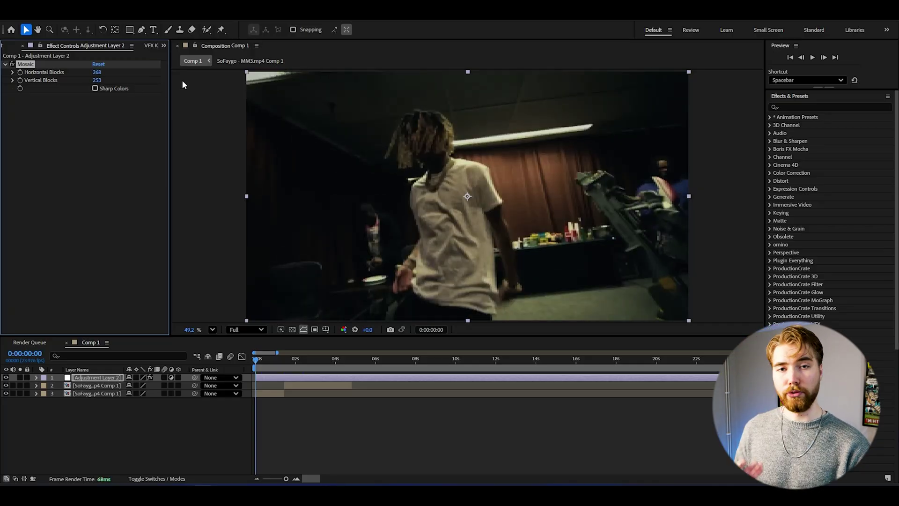
click(98, 72)
text(400)
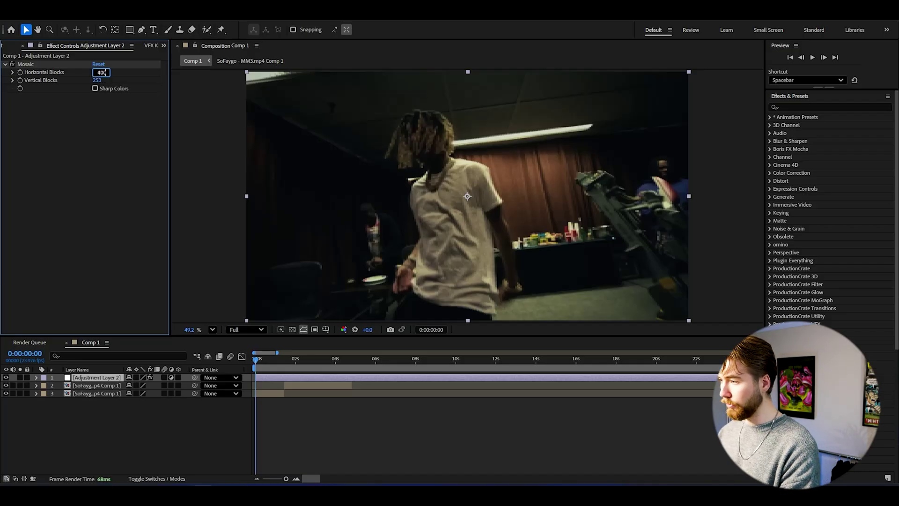
click(97, 80)
text(400)
key(Return)
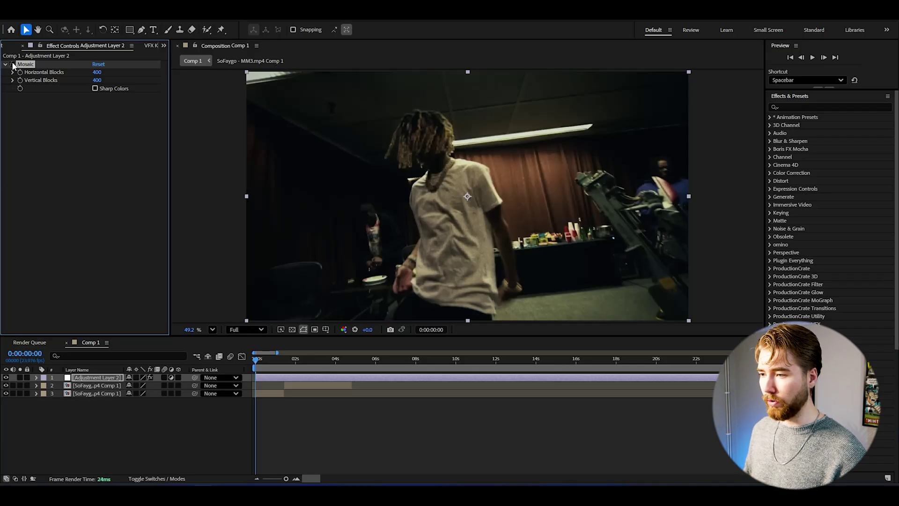
scroll(510, 208, up, 6)
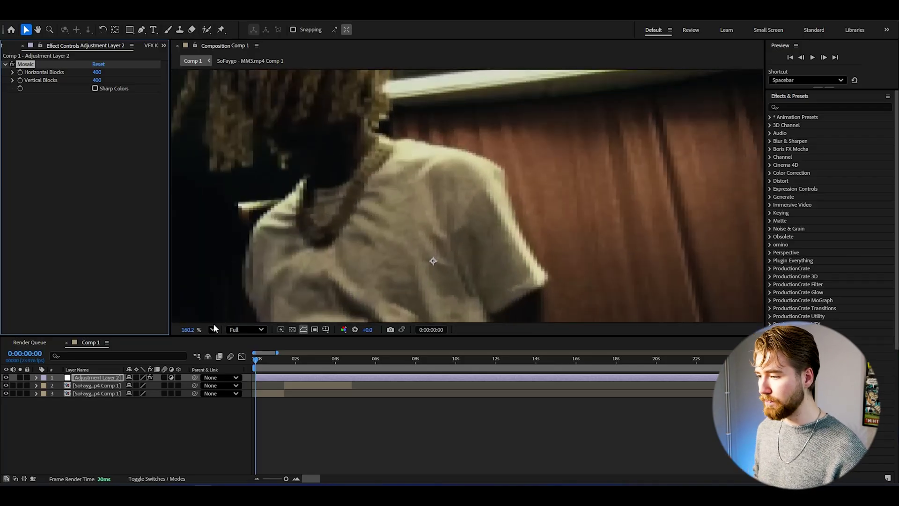
key(shift+/)
click(87, 379)
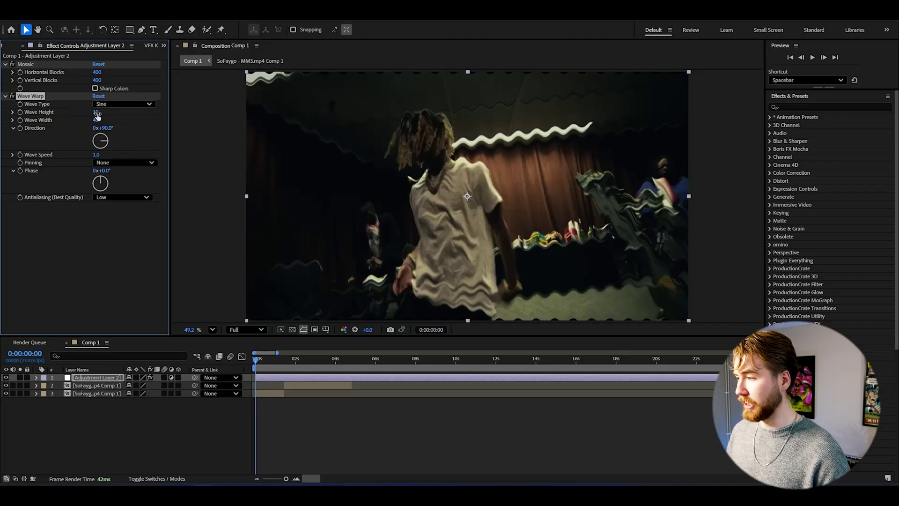
Set Wave Warp's Wave Height to 3 and Wave Width to 5.
click(95, 113)
text(3)
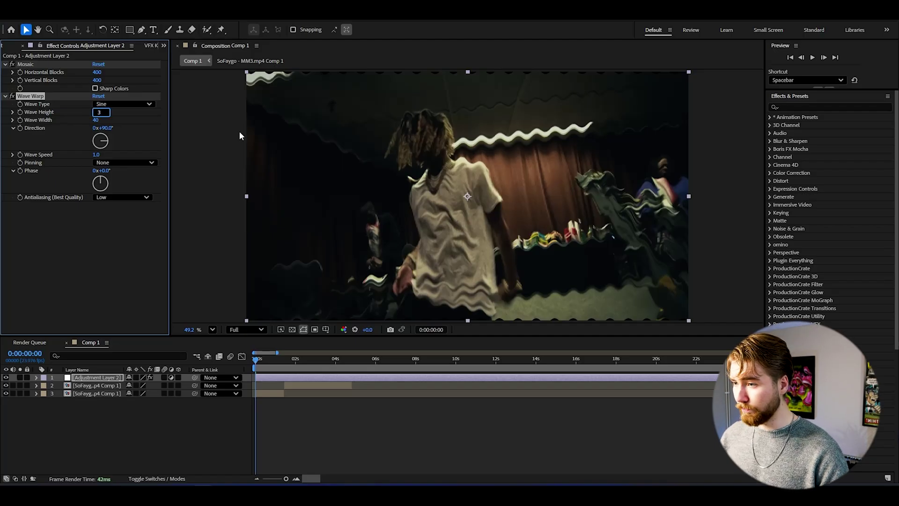
key(Return)
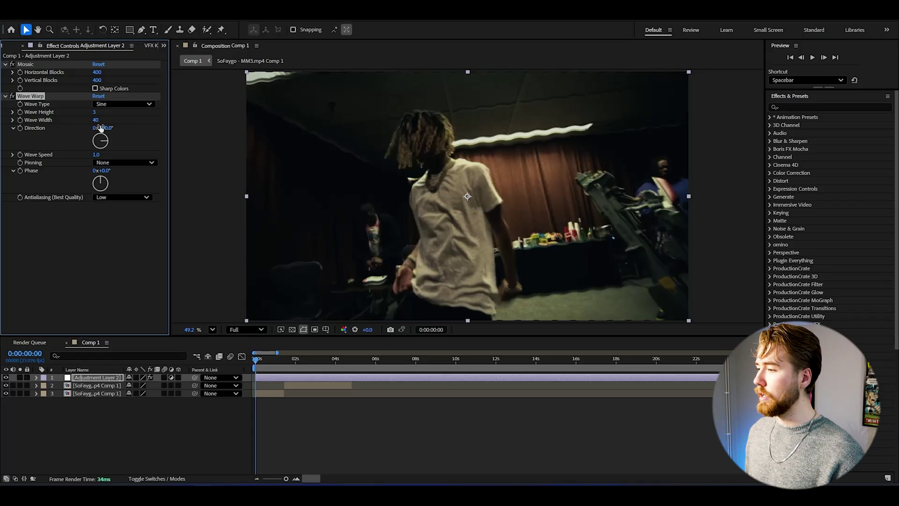
click(97, 121)
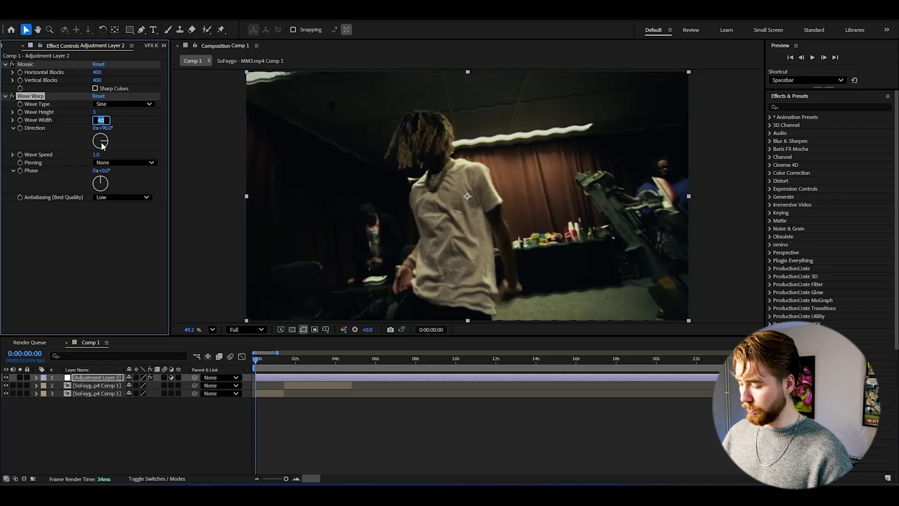
key(Return)
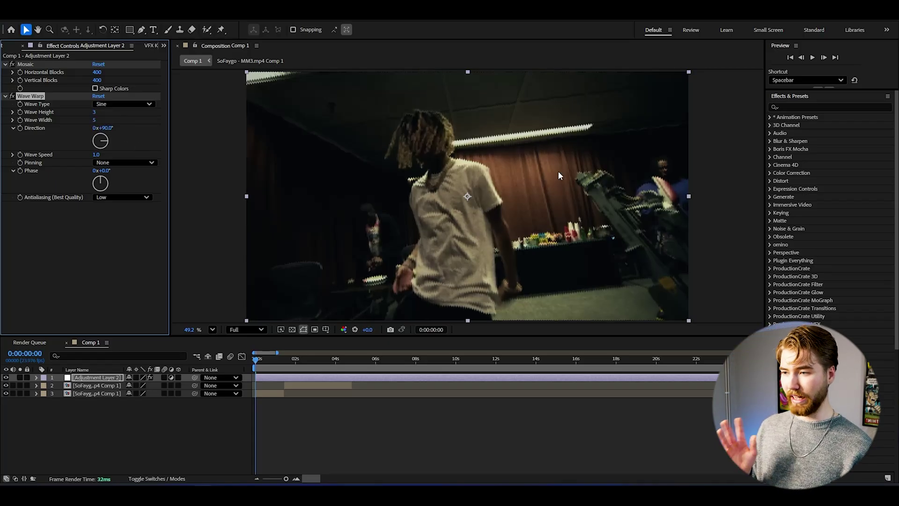
scroll(467, 162, up, 8)
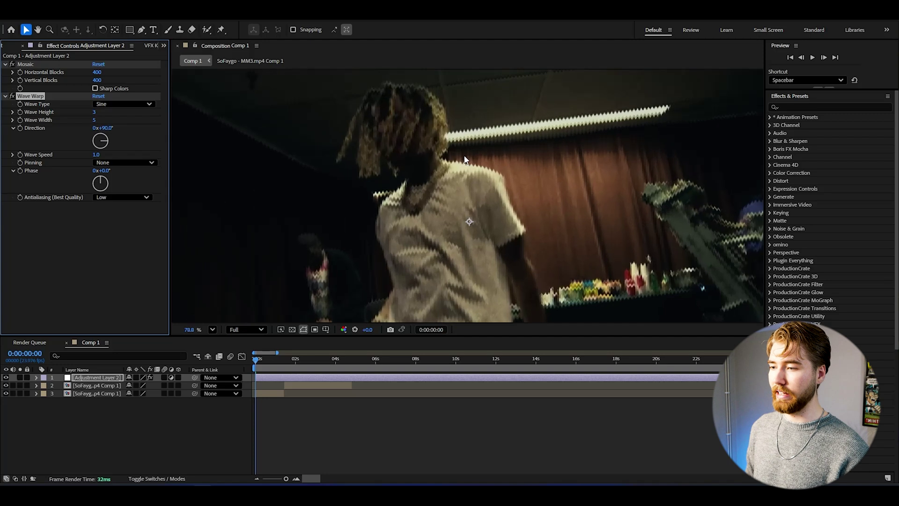
scroll(610, 199, down, 8)
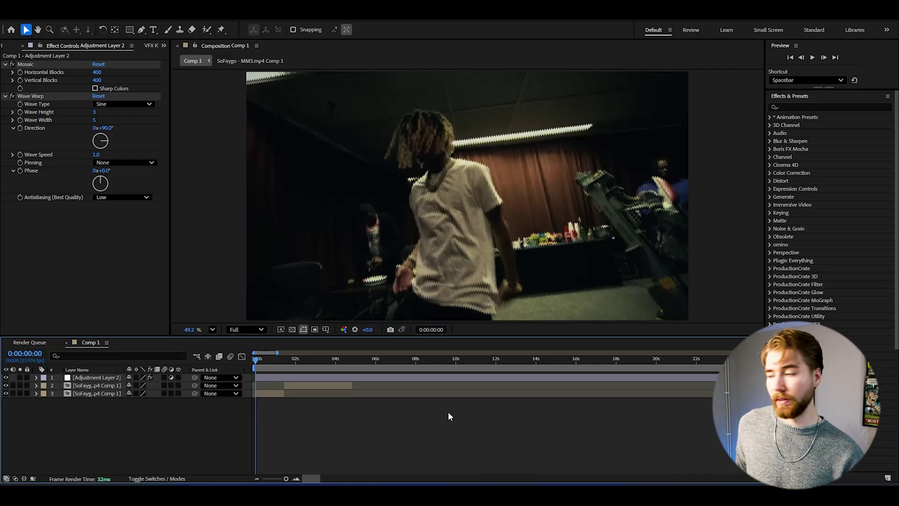
Add Fast Box Blur to the adjustment layer with a Blur Radius of 2.
click(91, 379)
key(ctrl+space)
text(fast)
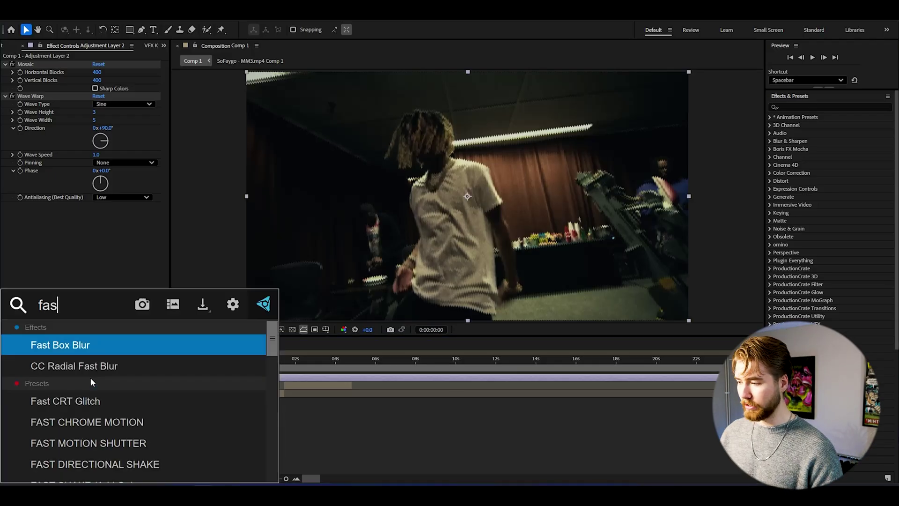
key(Escape)
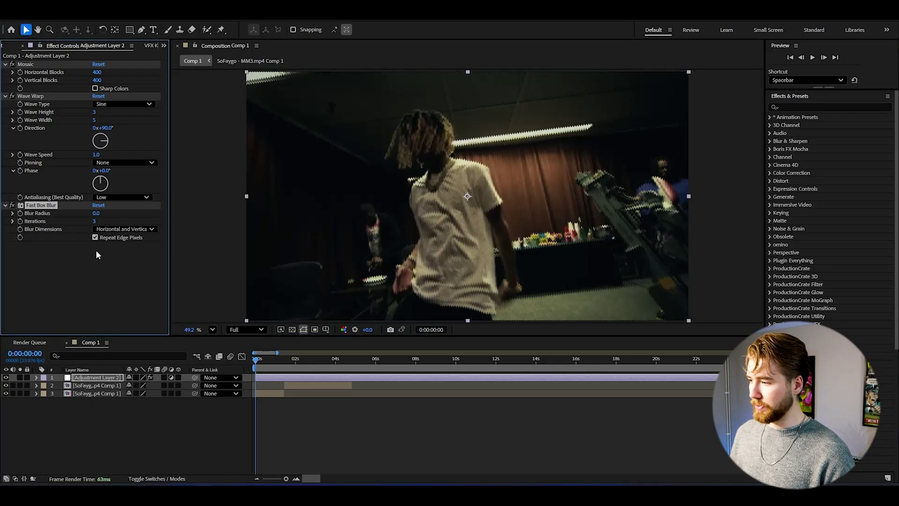
click(96, 213)
text(2)
key(Return)
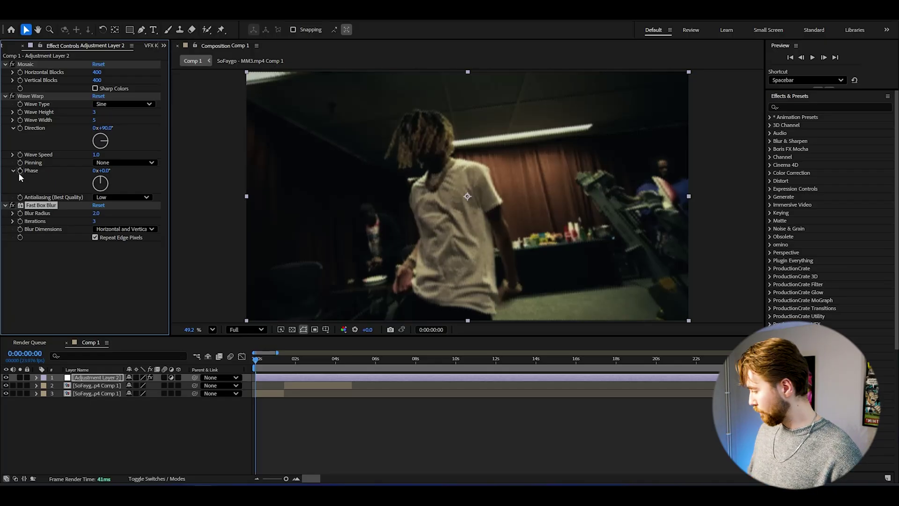
Add Unsharp Mask with Amount 500 and Radius 2, toggling it off and on to compare.
click(86, 343)
key(ctrl+space)
text(unsharp)
key(Return)
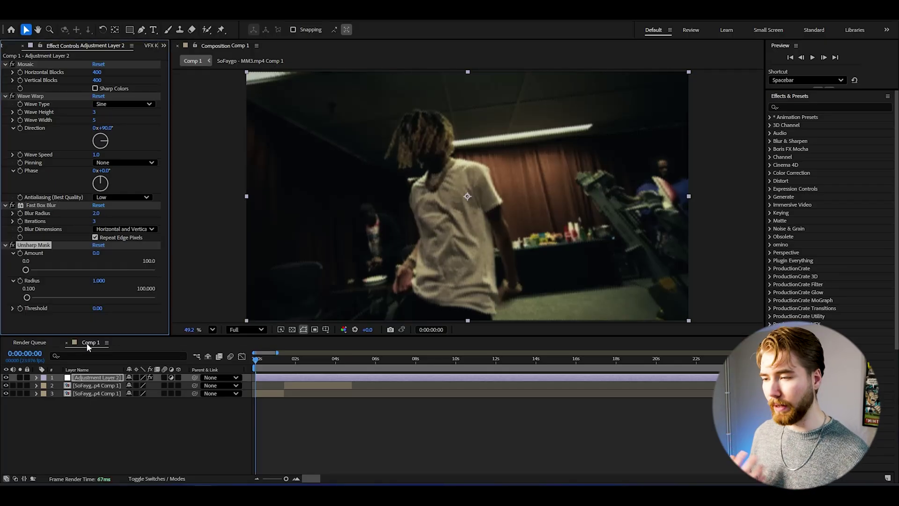
click(96, 253)
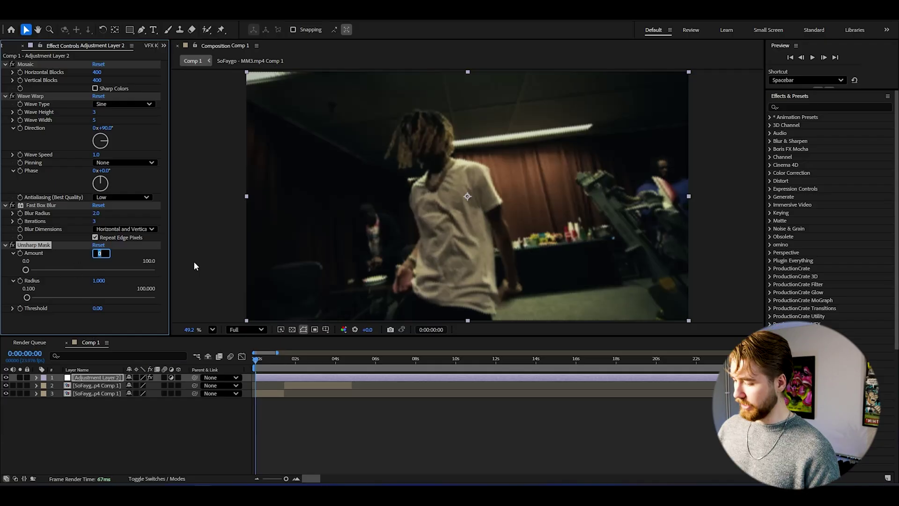
text(500)
key(Return)
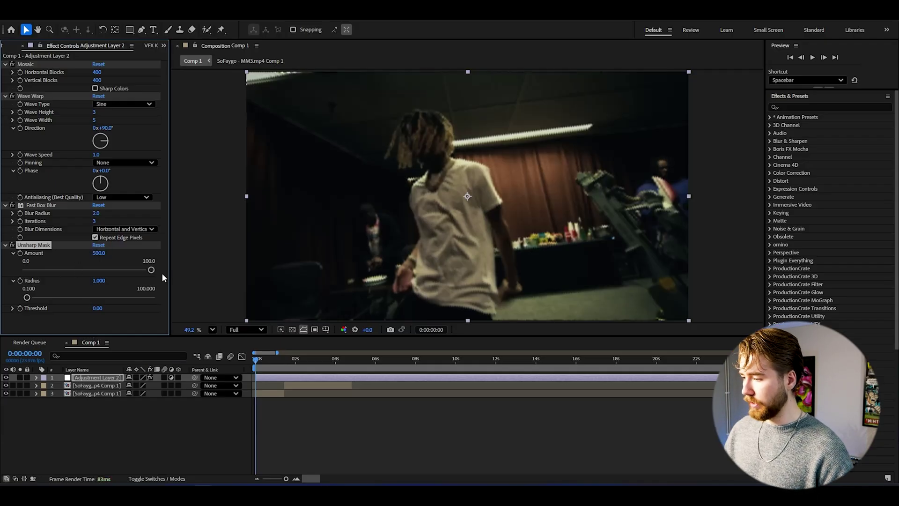
drag(100, 285, 196, 286)
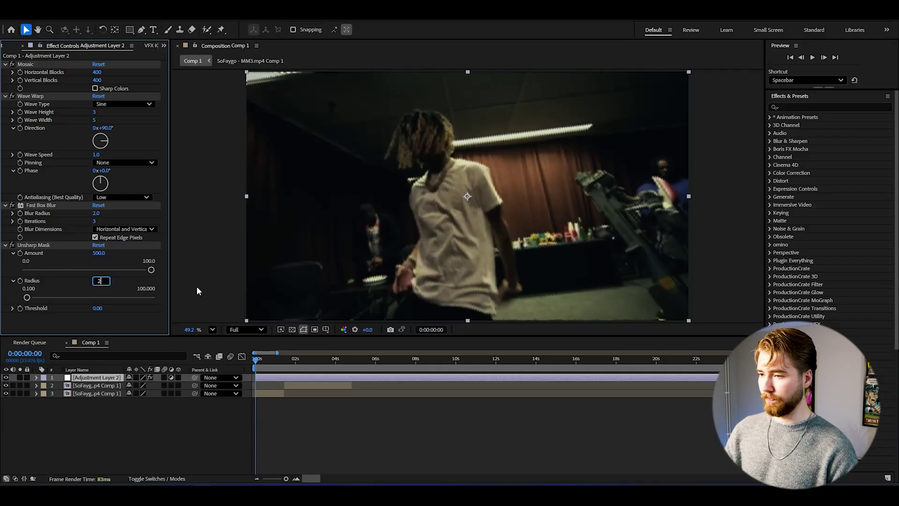
click(12, 245)
click(13, 245)
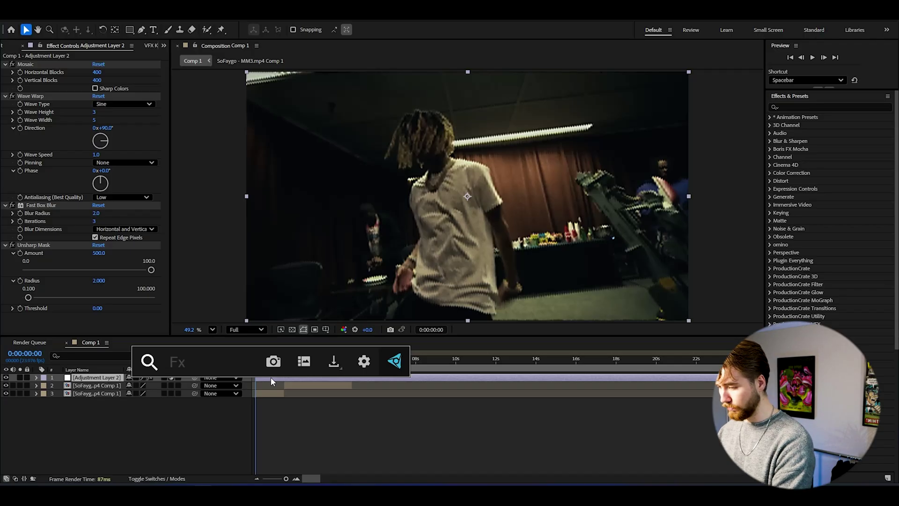
Apply Gaussian Blur to the adjustment layer with Blurriness 10.
text(gaussian)
key(Return)
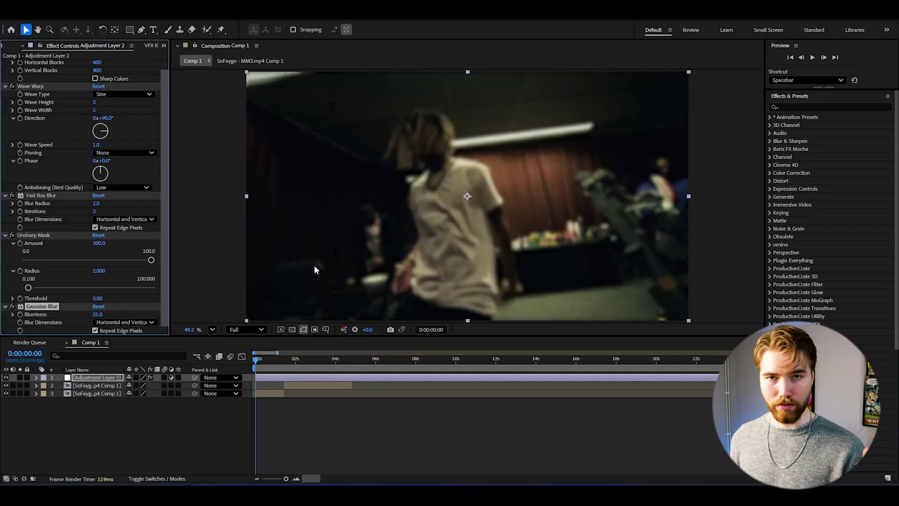
click(99, 314)
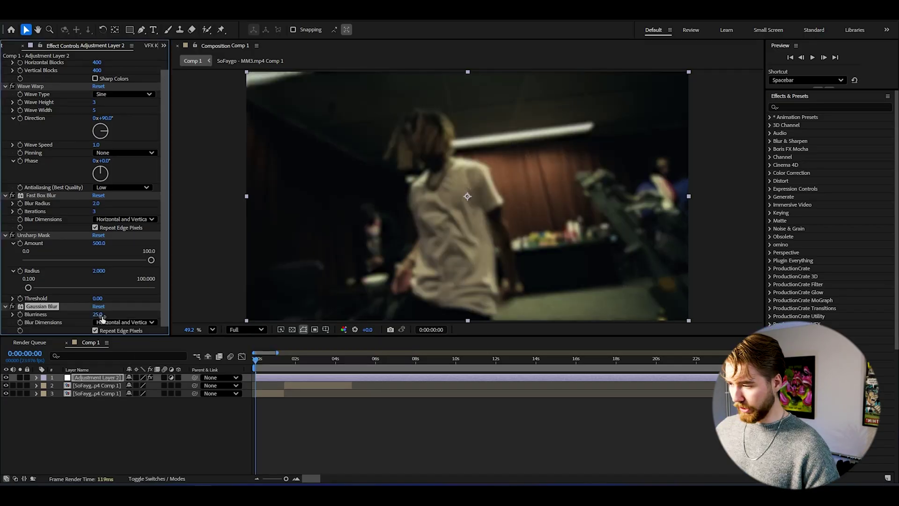
text(10)
click(120, 406)
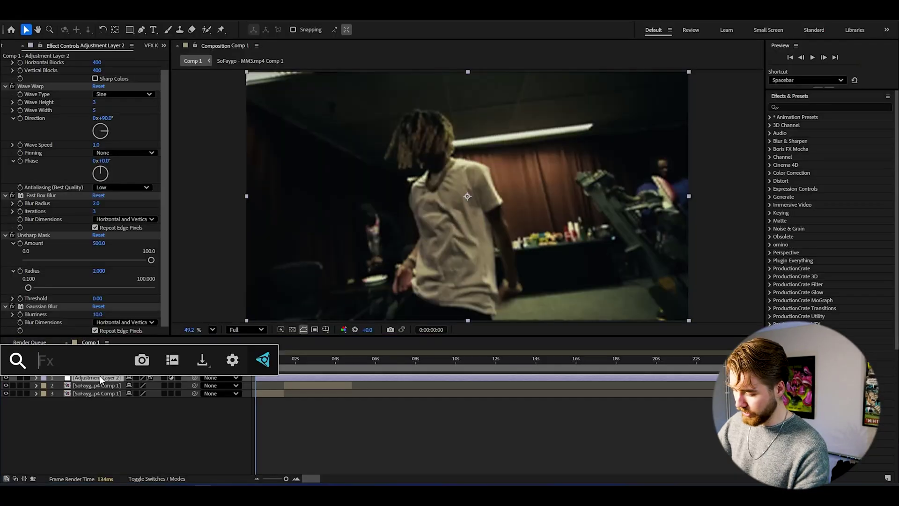
Add Quick Chromatic Aberration to the adjustment layer and set Channels to Green & Blue.
text(qu)
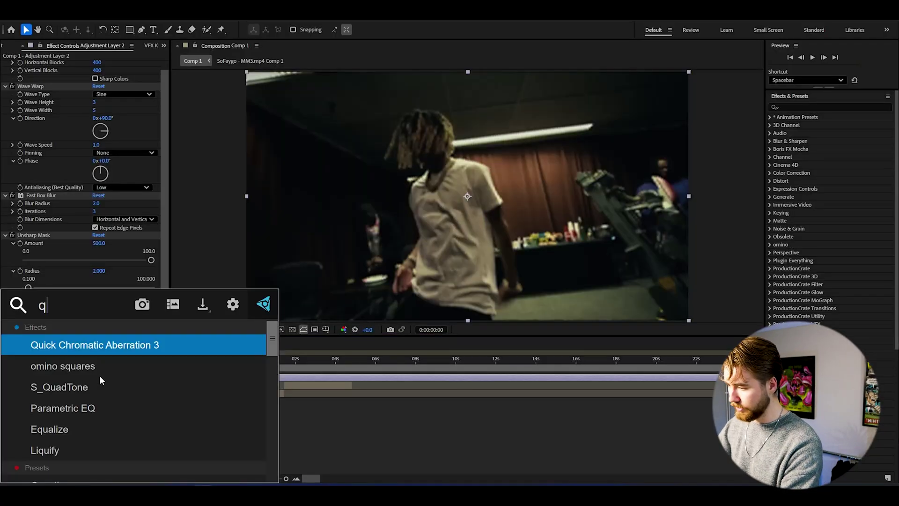
click(101, 343)
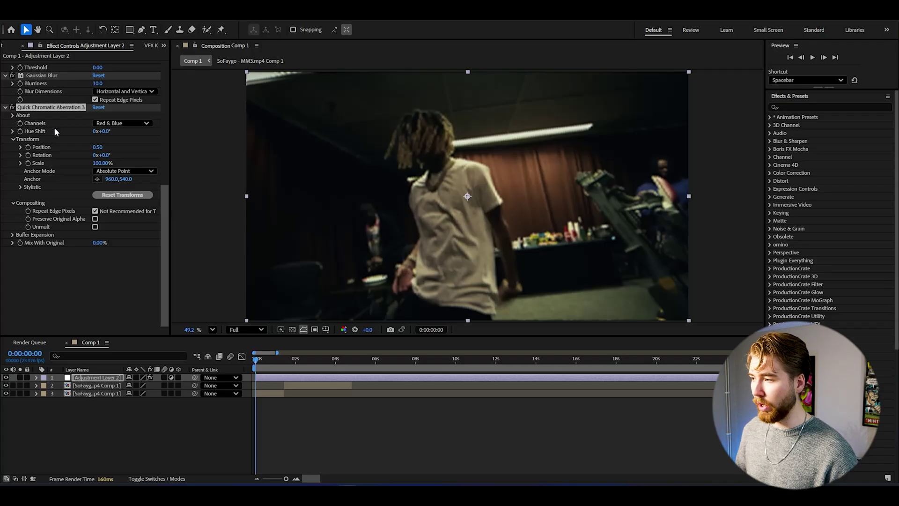
click(117, 123)
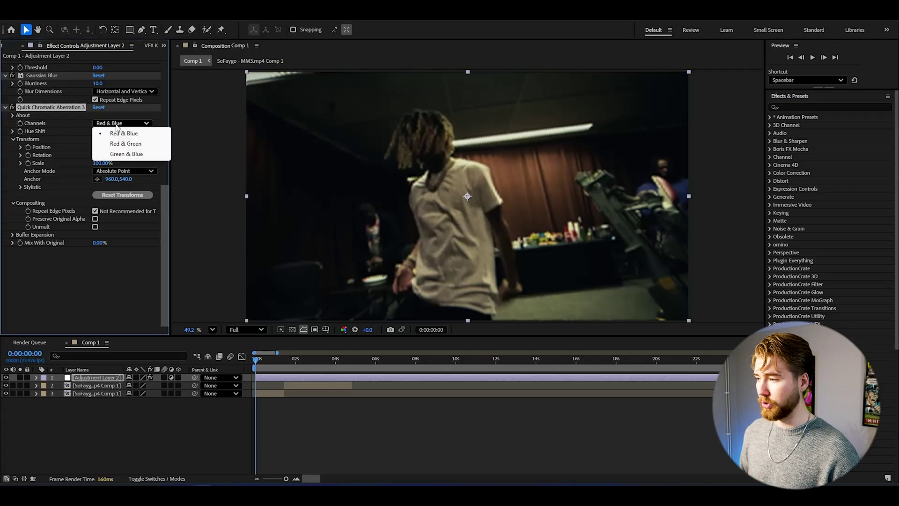
click(127, 154)
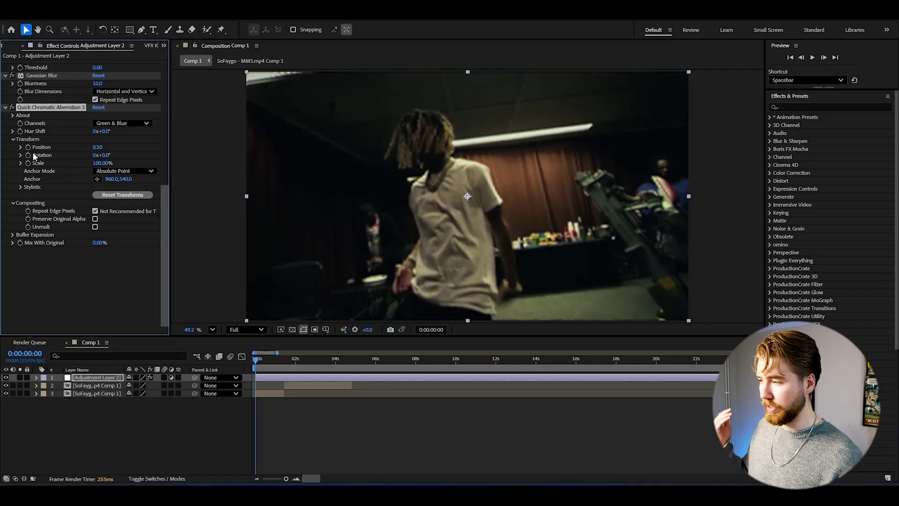
Set the aberration Scale to 102.5% and fit the composition in the viewer.
drag(106, 164, 109, 163)
click(109, 163)
right_click(104, 164)
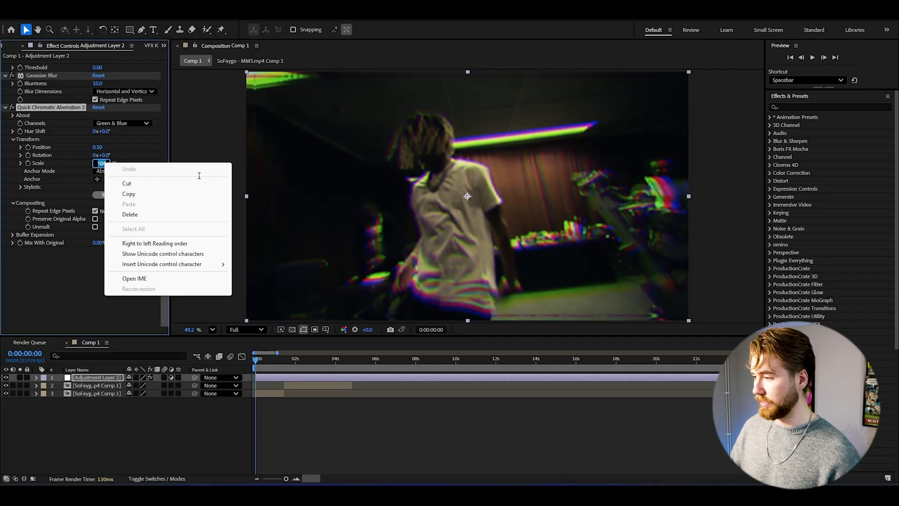
click(122, 194)
right_click(101, 167)
key(Escape)
text(102.5)
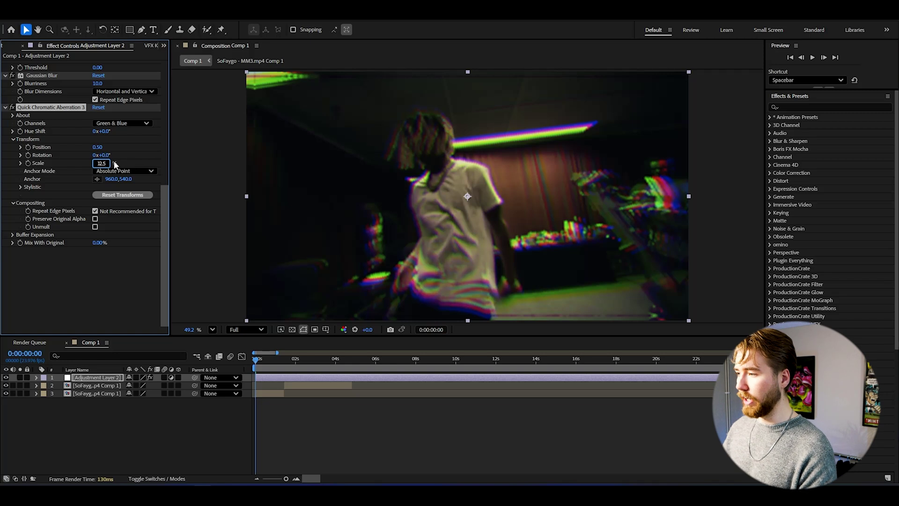
key(Return)
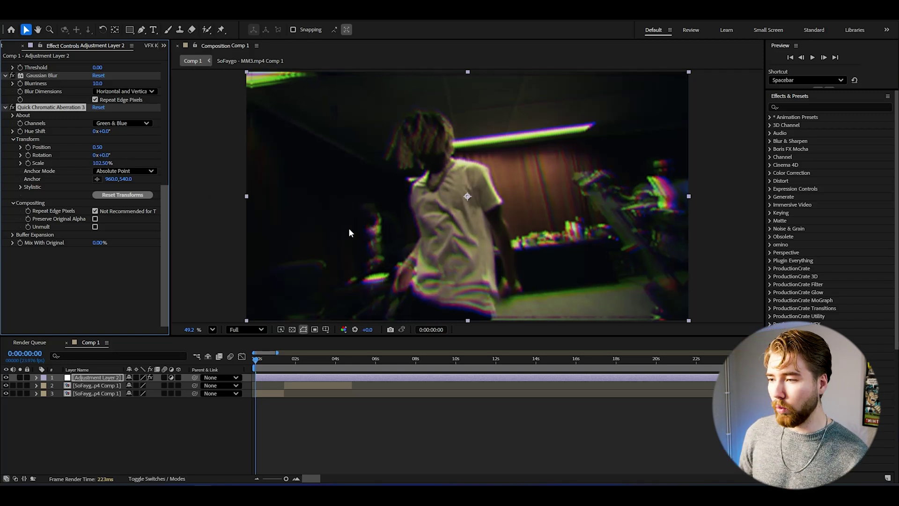
scroll(448, 189, up, 4)
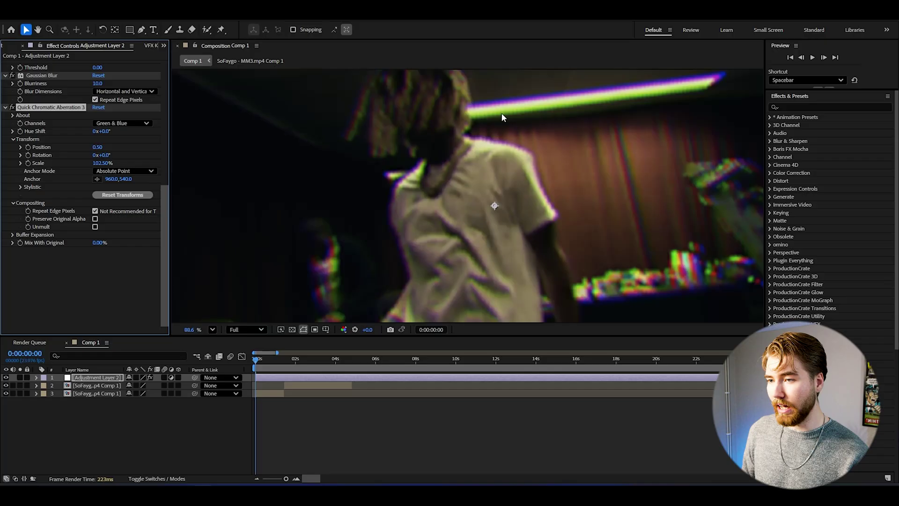
scroll(487, 115, down, 2)
scroll(477, 132, down, 2)
click(212, 329)
click(229, 140)
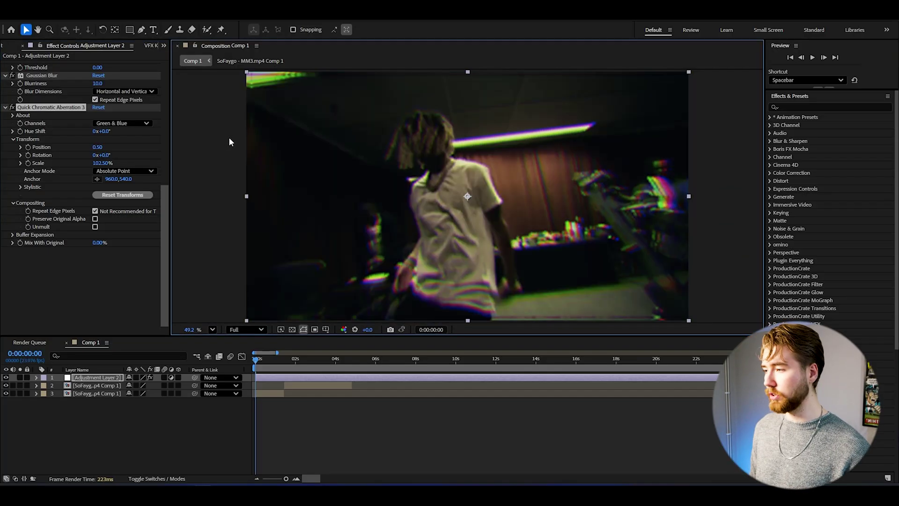
Shift the aberration Hue to about 167° and refit the viewer zoom.
click(129, 140)
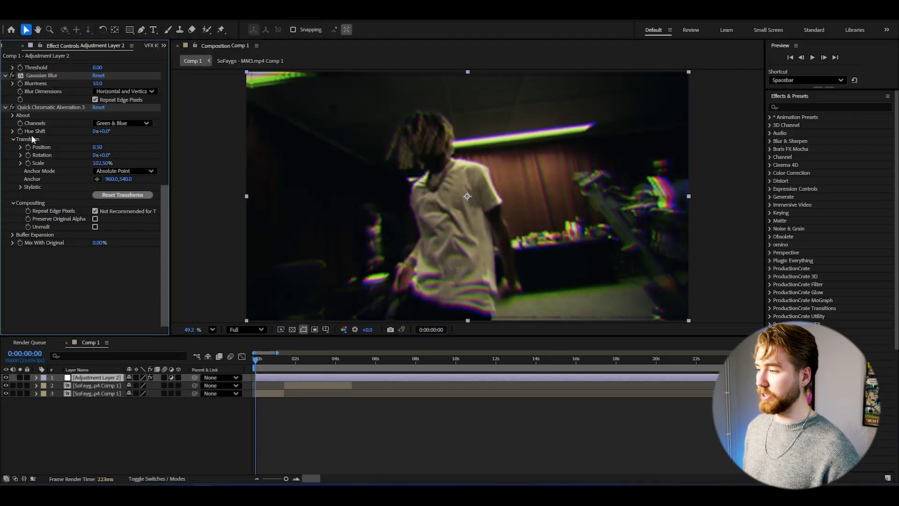
drag(105, 132, 177, 123)
scroll(315, 242, down, 2)
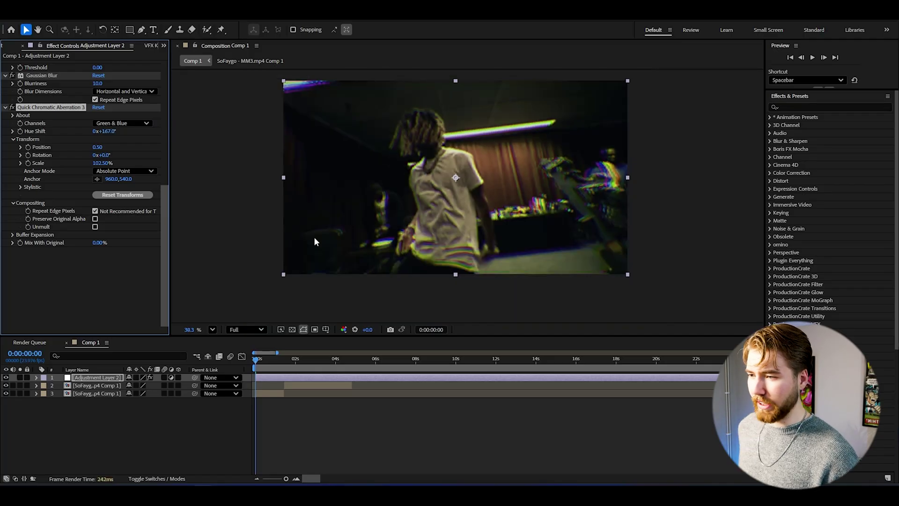
click(213, 330)
click(233, 149)
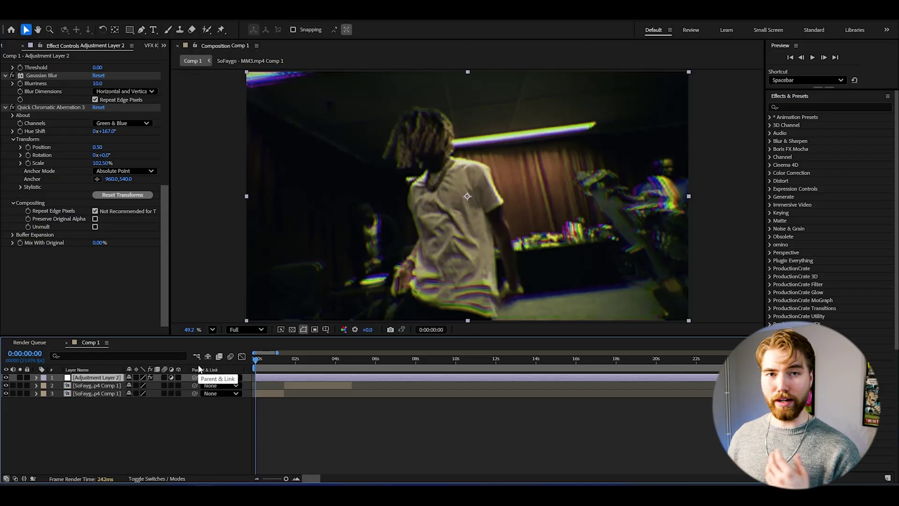
Apply Mosaic with 400 horizontal and 400 vertical blocks, toggling it off and on to compare.
key(ctrl+space)
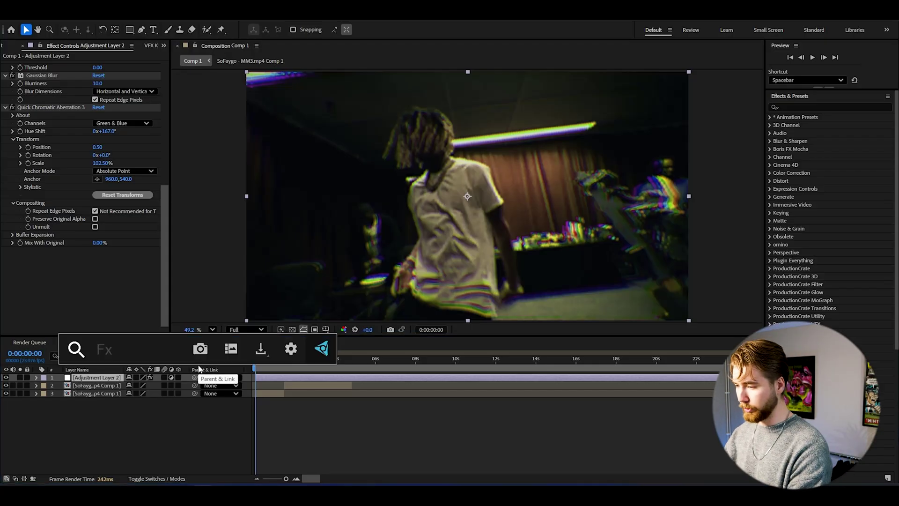
text(mos)
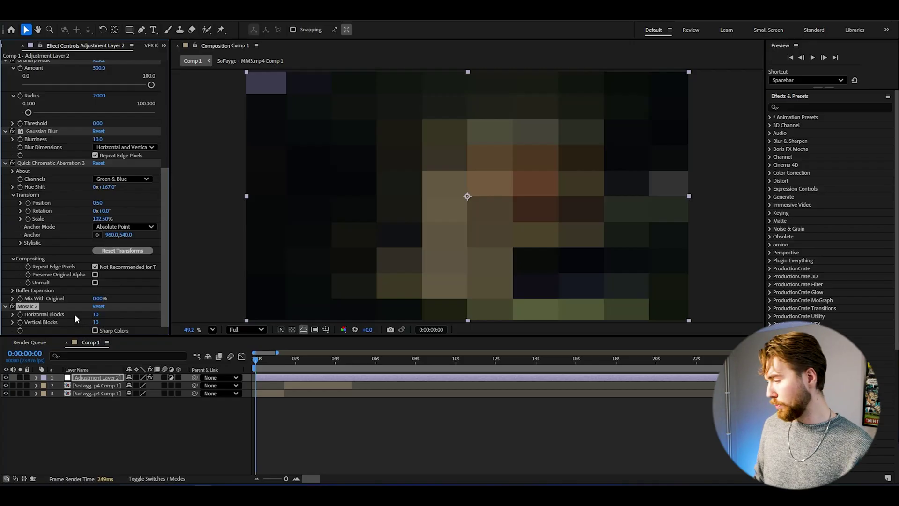
click(96, 314)
text(400)
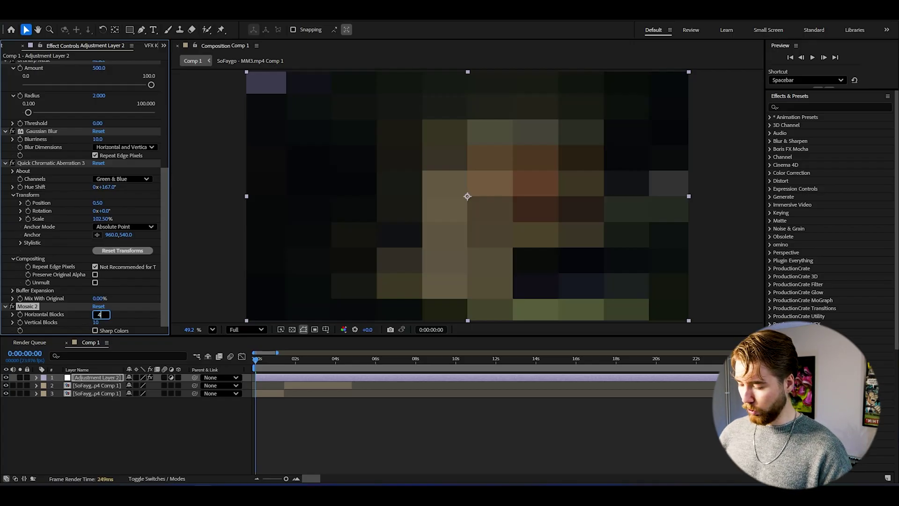
key(Tab)
text(400)
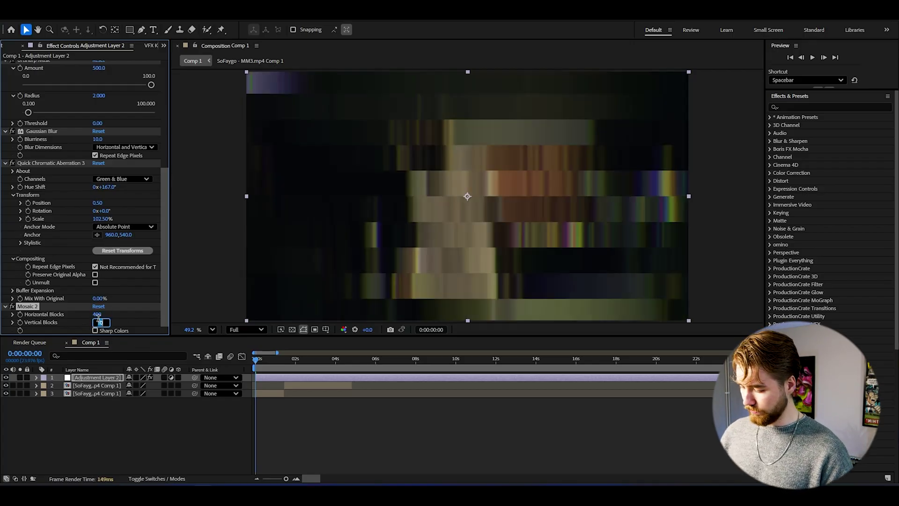
key(Return)
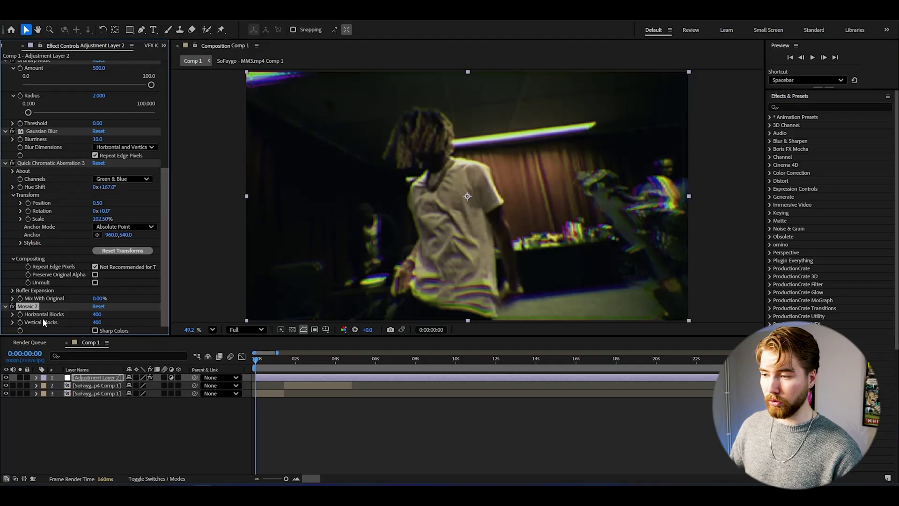
click(12, 306)
click(12, 306)
click(79, 384)
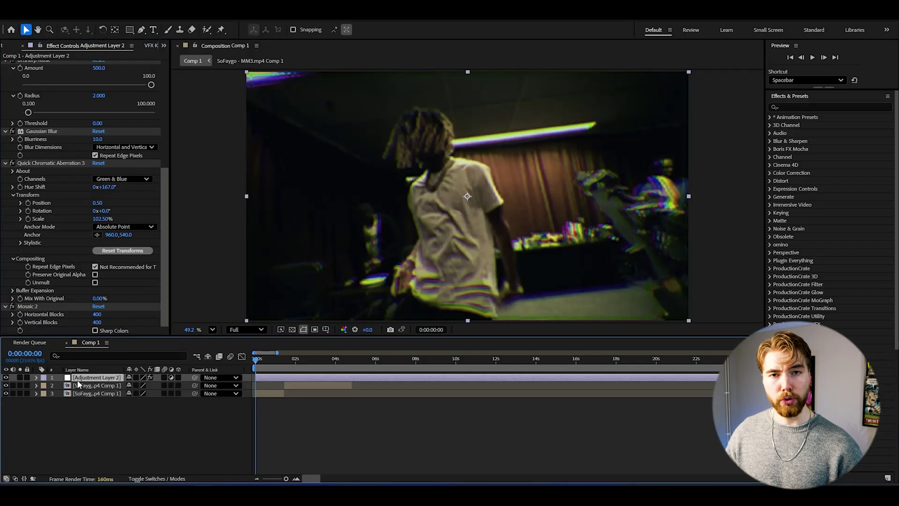
Apply Add Grain with its Viewing Mode set to Final Output.
key(ctrl+space)
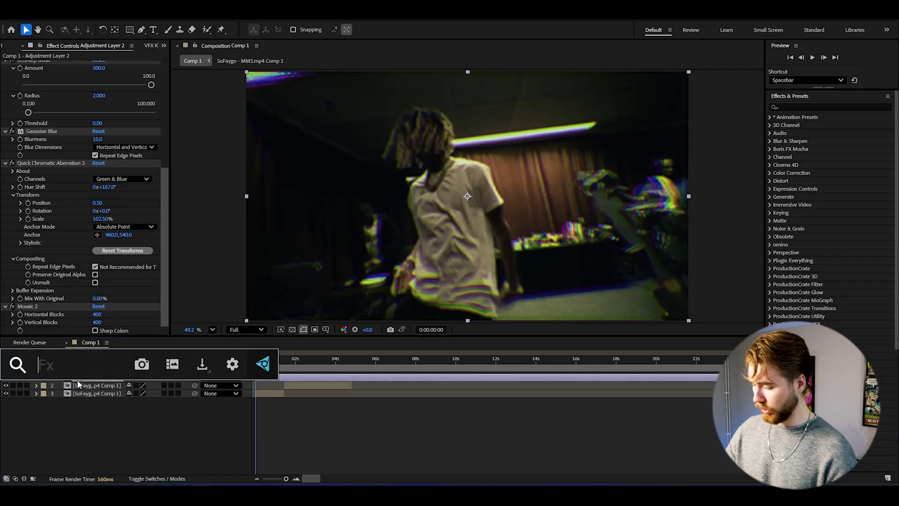
text(add grain)
key(Return)
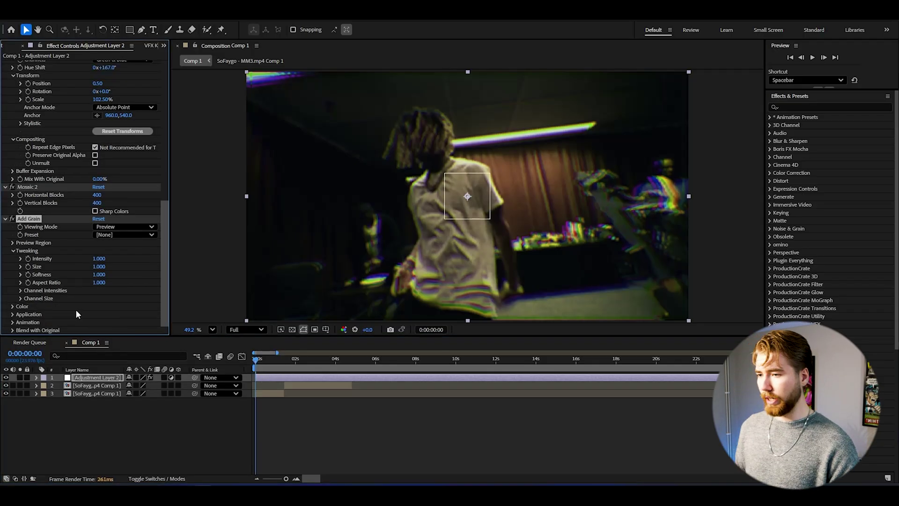
click(121, 228)
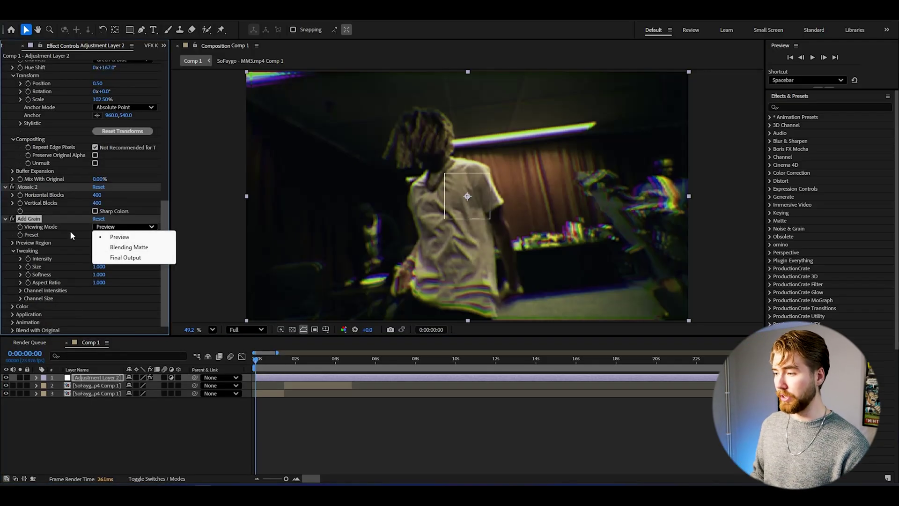
click(132, 259)
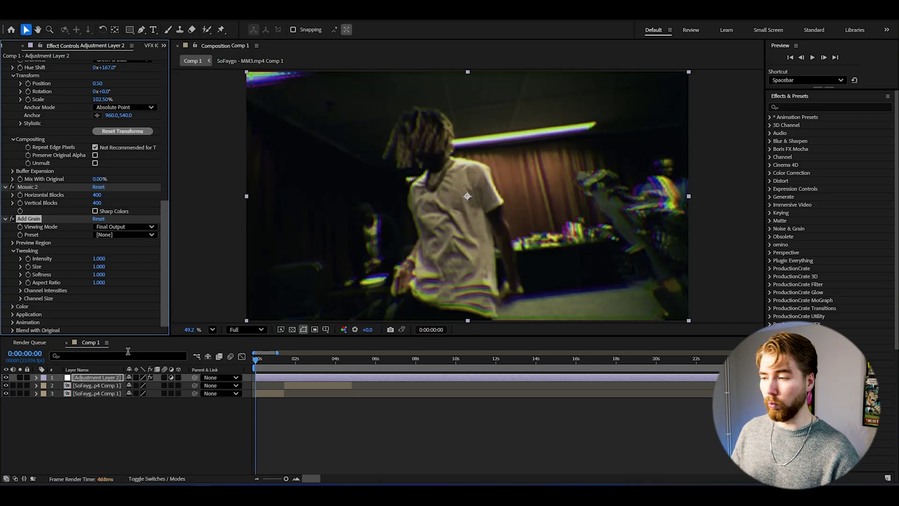
scroll(392, 153, up, 3)
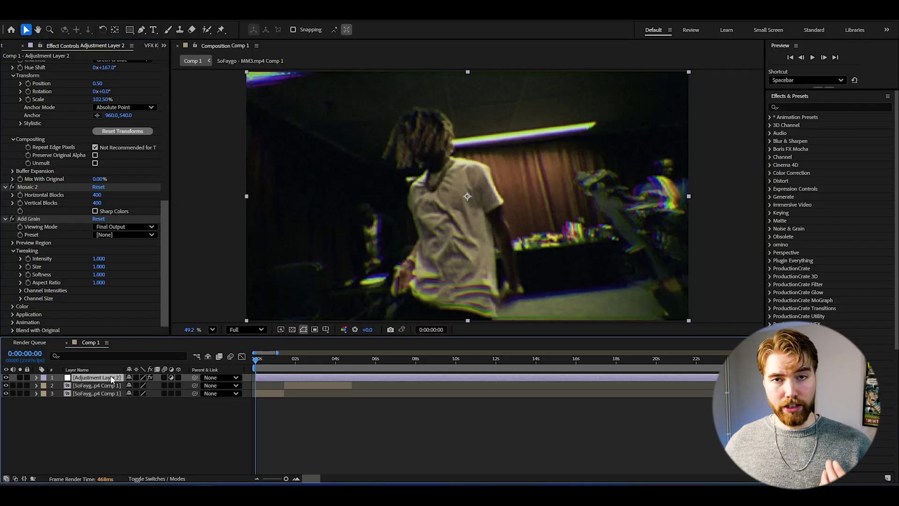
Add another Gaussian Blur with Blurriness 10.
key(ctrl+space)
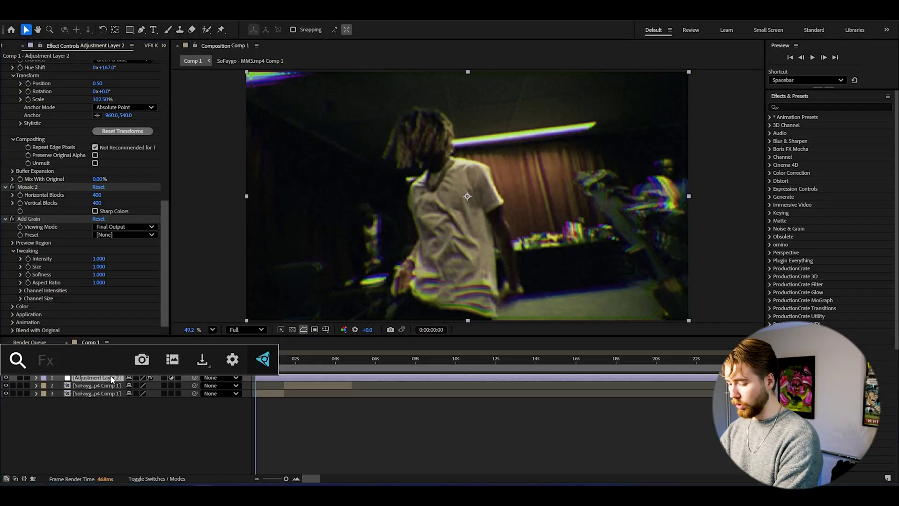
text(gau)
key(Return)
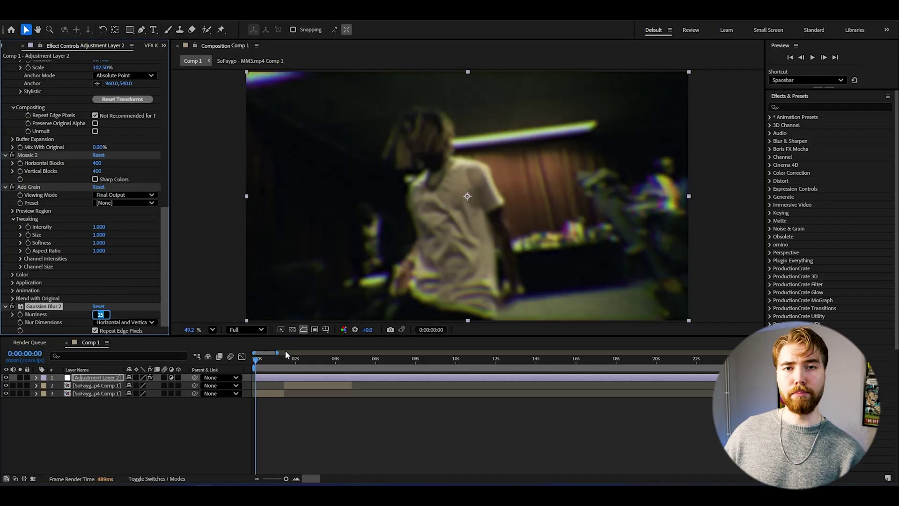
text(10)
key(Return)
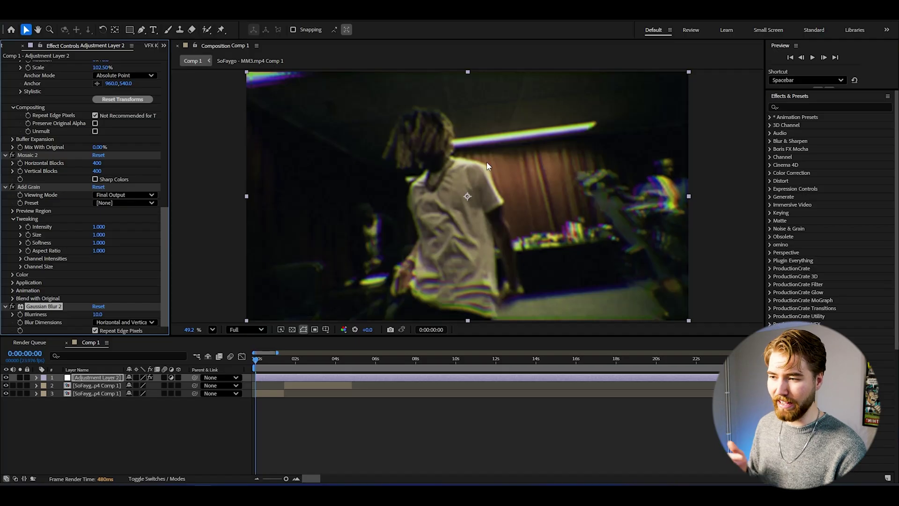
click(7, 377)
click(6, 377)
click(7, 378)
click(7, 378)
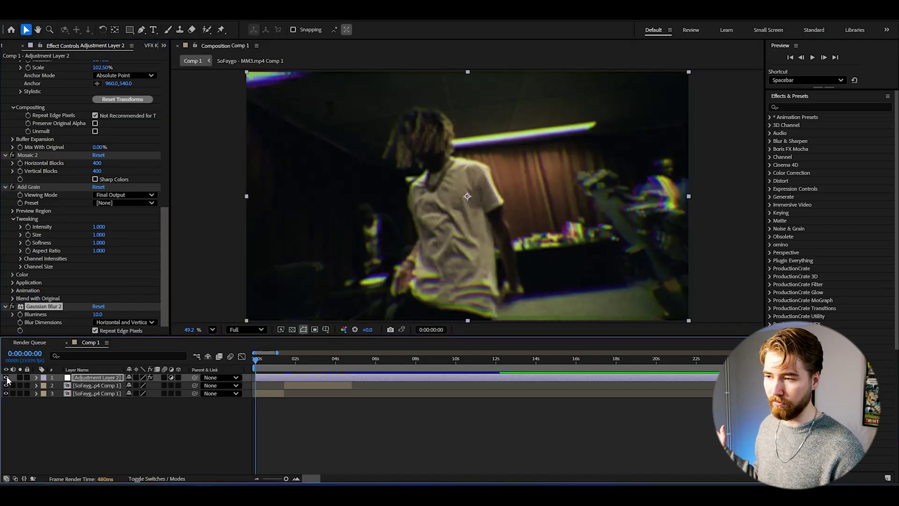
click(7, 377)
click(7, 377)
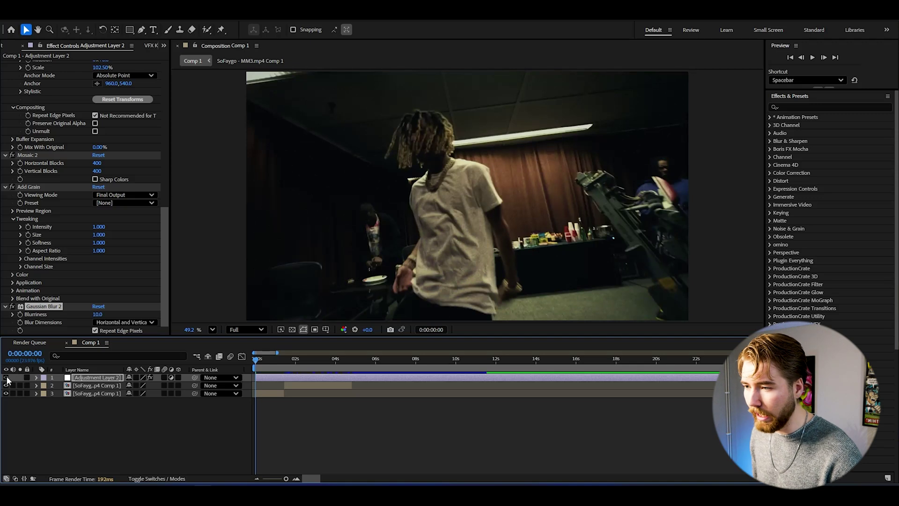
click(7, 378)
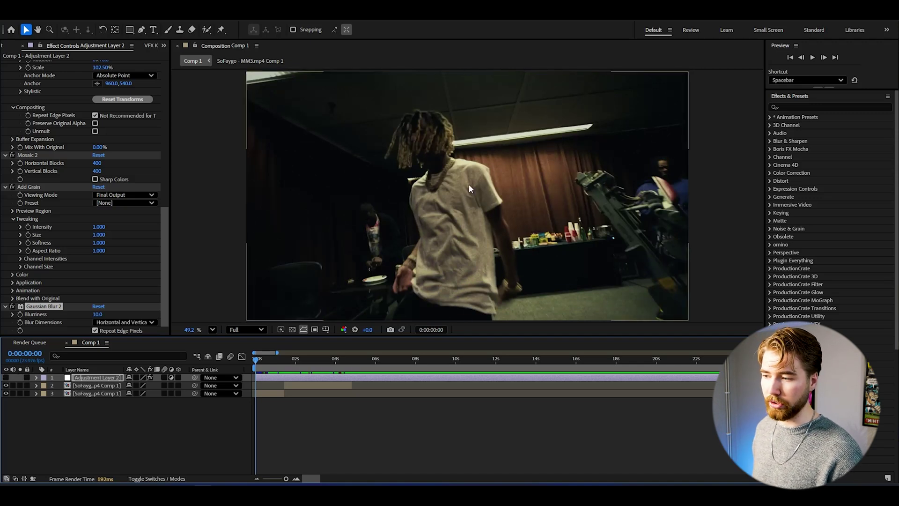
click(6, 377)
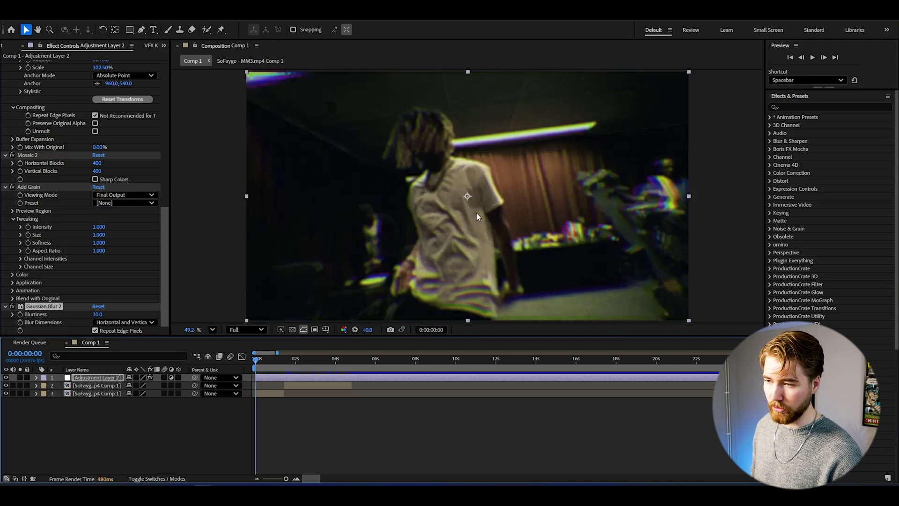
scroll(501, 185, up, 3)
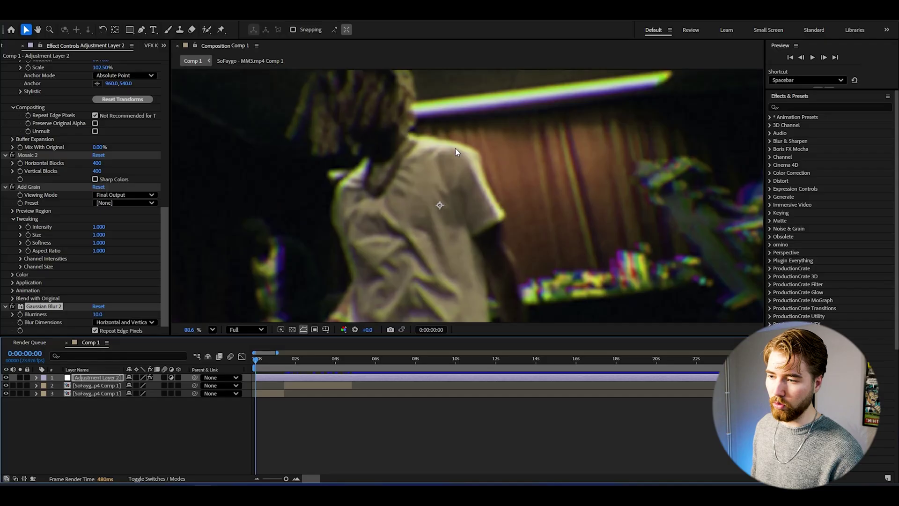
scroll(510, 230, down, 4)
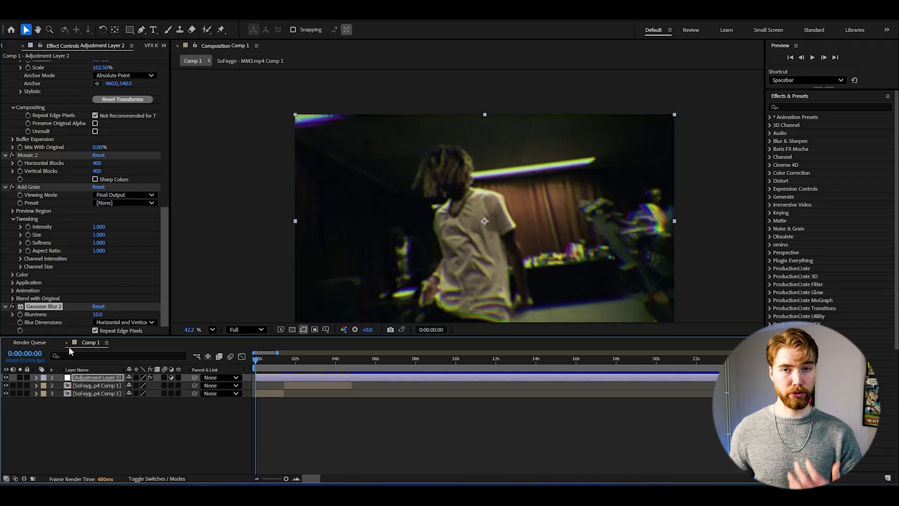
click(118, 378)
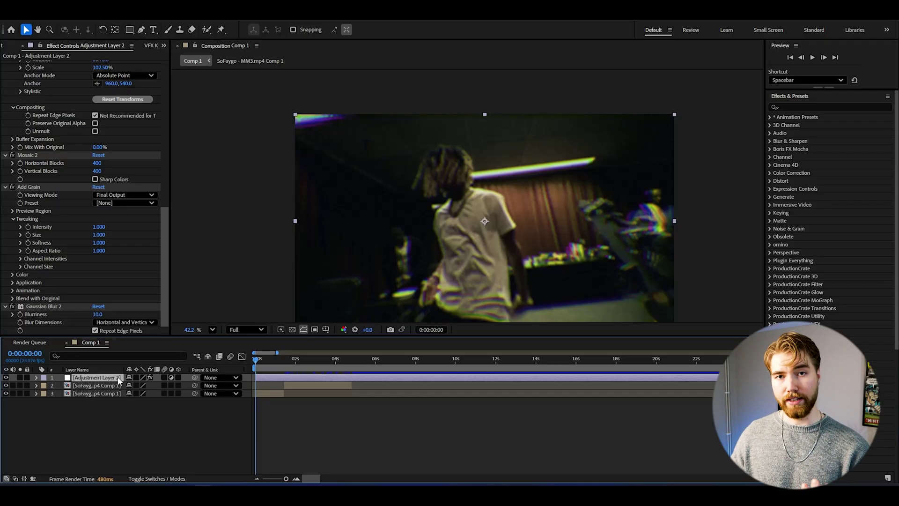
Apply another Unsharp Mask with Amount 500 and Radius 2.
key(ctrl+space)
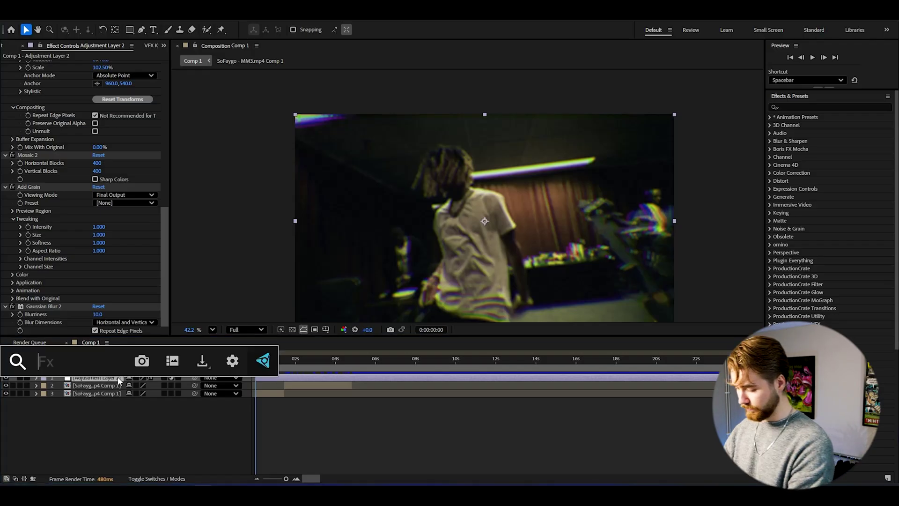
text(unsharp)
key(Return)
click(99, 284)
text(0500)
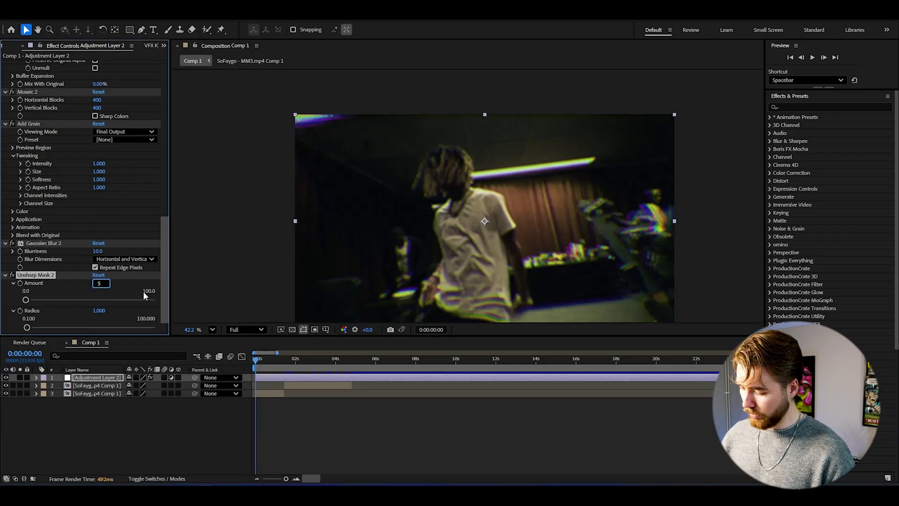
click(106, 311)
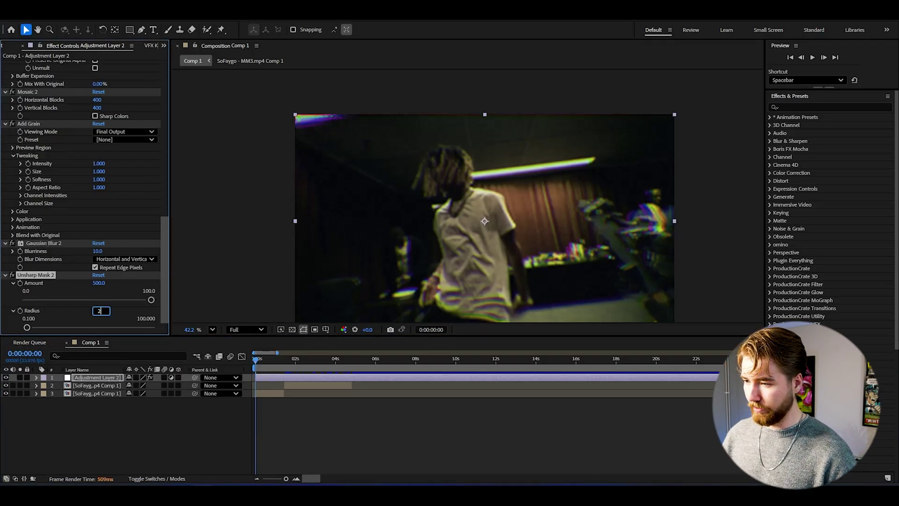
text(2)
key(Return)
scroll(305, 310, up, 1)
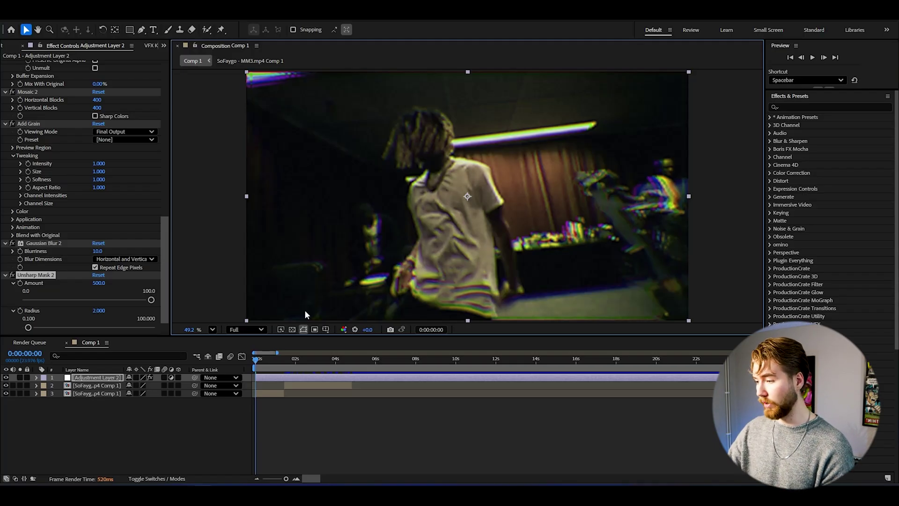
key(ctrl+space)
Add Channel Blur with Red Blurriness 40 and Blue Blurriness 25.
text(ch)
click(248, 363)
click(97, 292)
text(40)
key(Return)
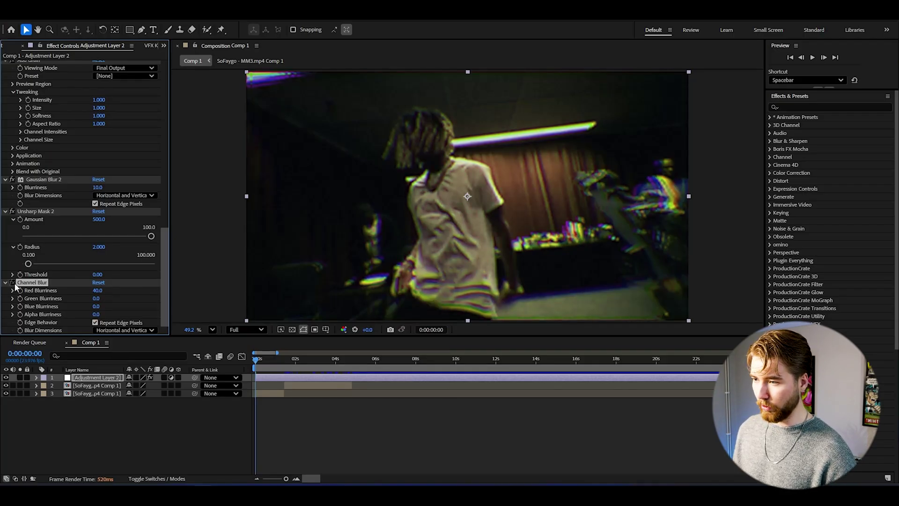
scroll(495, 170, up, 5)
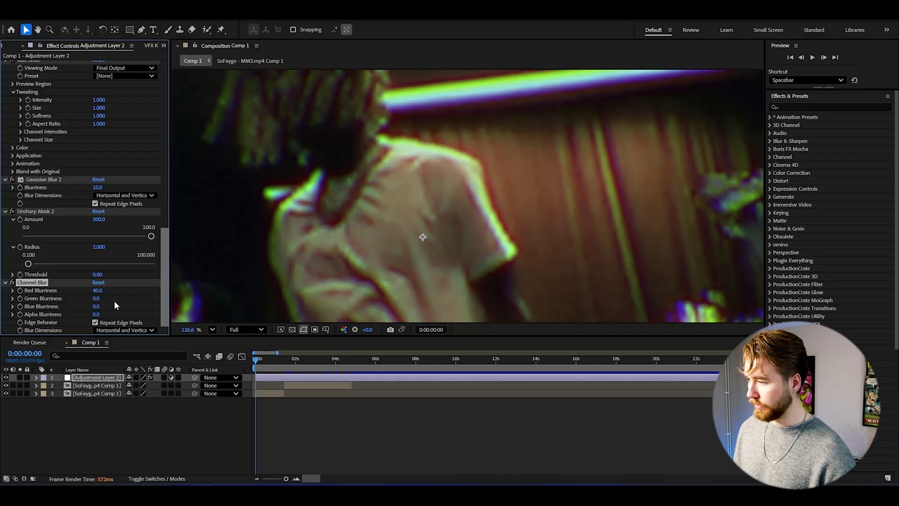
scroll(437, 235, down, 4)
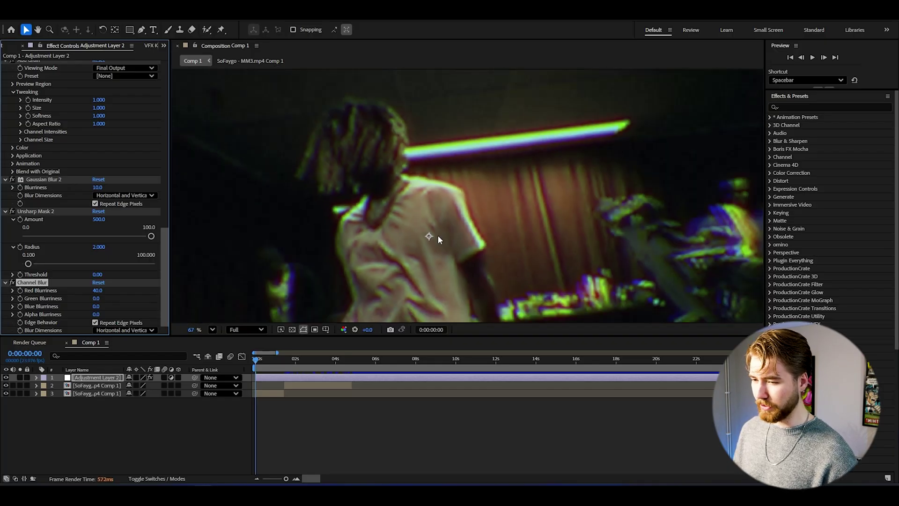
scroll(328, 296, down, 1)
click(101, 306)
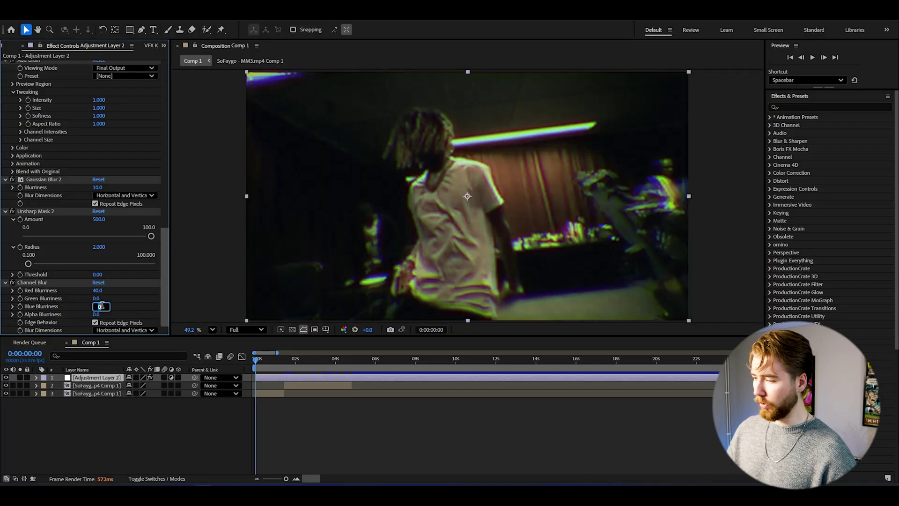
key(Return)
At frame 0:00:03:01, toggle the adjustment layer's visibility to compare, leaving it visible.
click(316, 359)
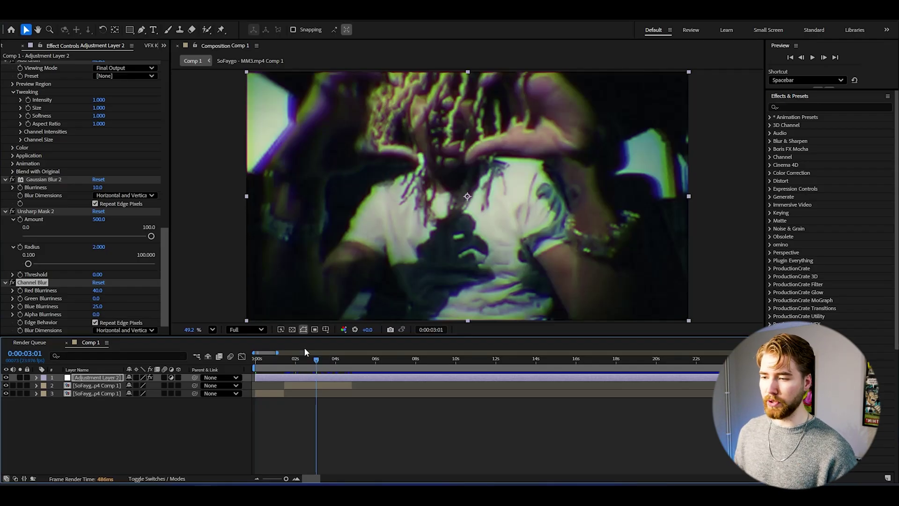
click(6, 377)
click(6, 377)
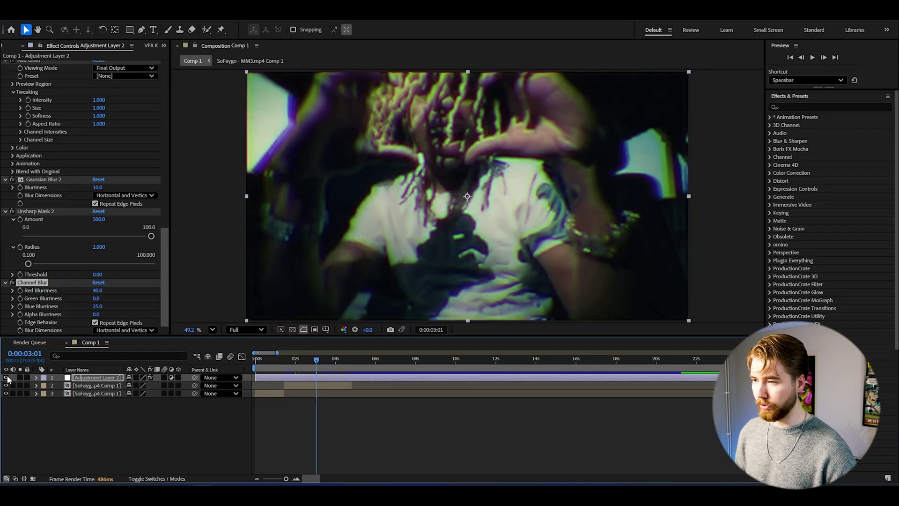
click(6, 378)
click(6, 378)
click(6, 378)
click(6, 377)
click(87, 380)
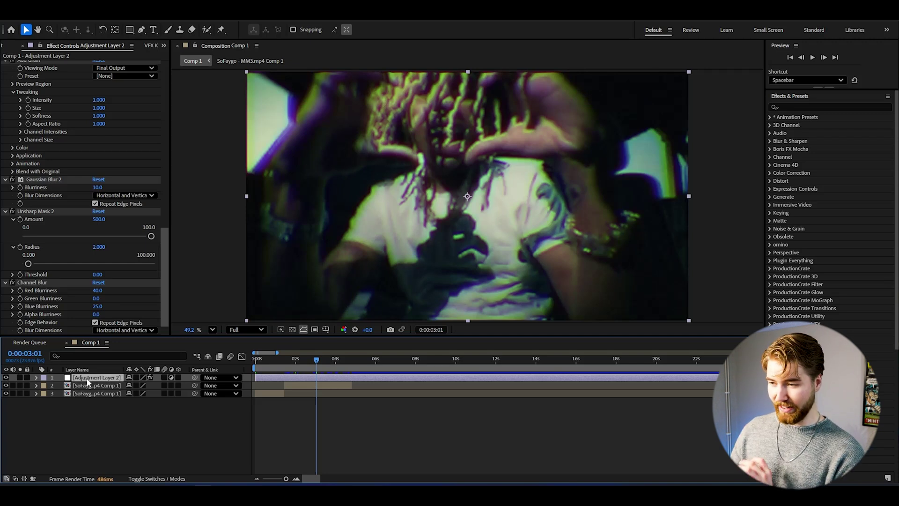
key(ctrl+space)
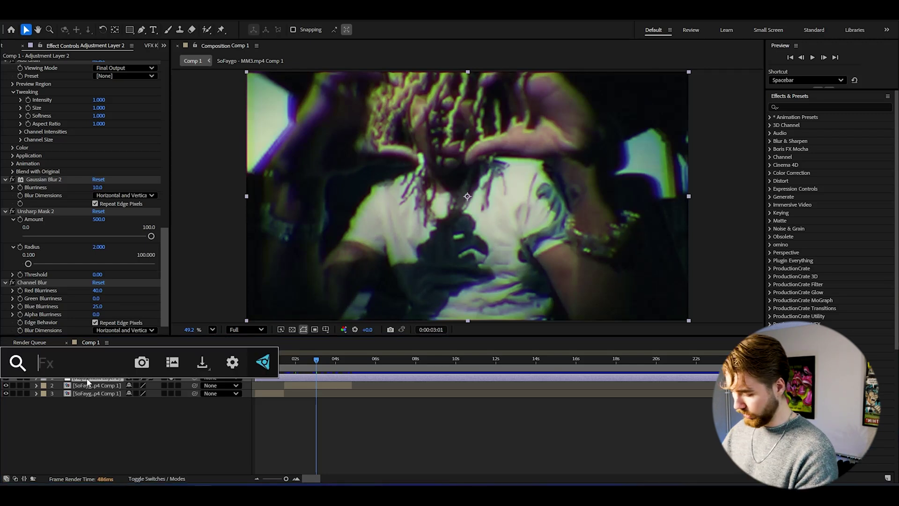
Add Glow to the adjustment layer with Threshold 45%, Radius 150 and Intensity 0.2.
text(glow)
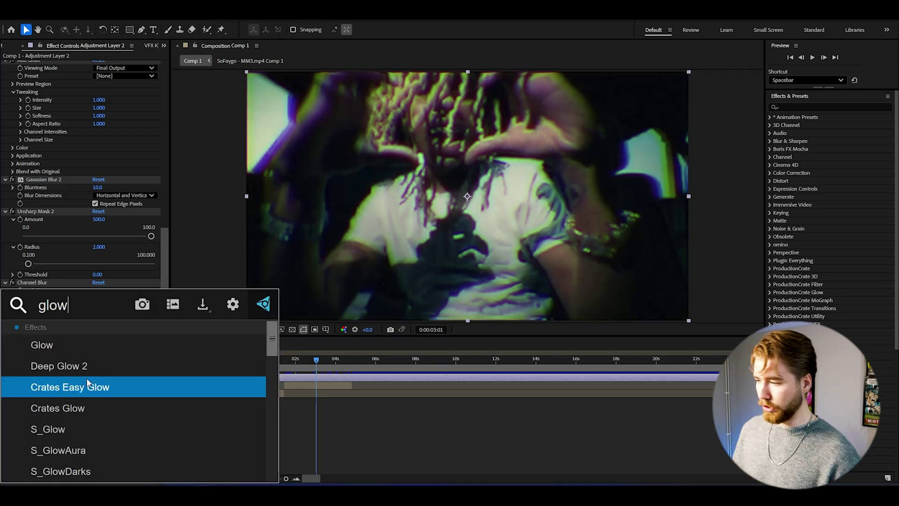
click(87, 349)
click(98, 216)
text(45)
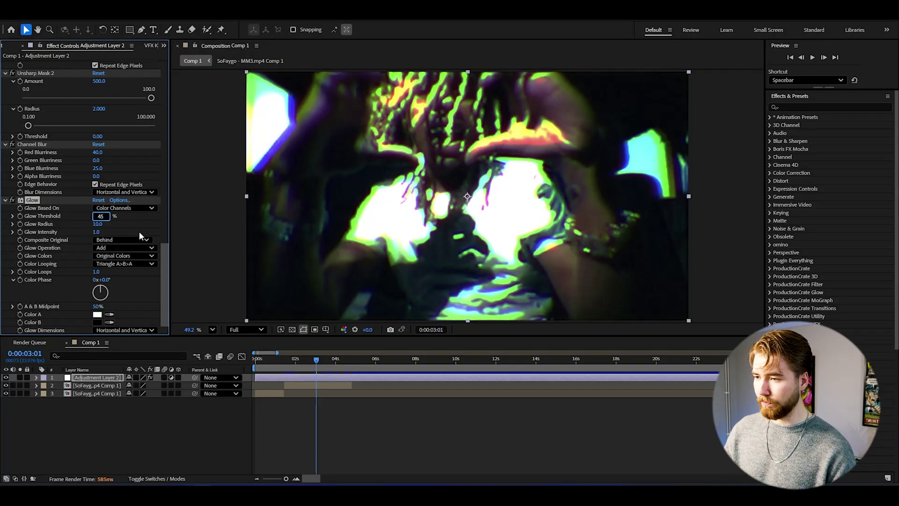
key(Tab)
text(150)
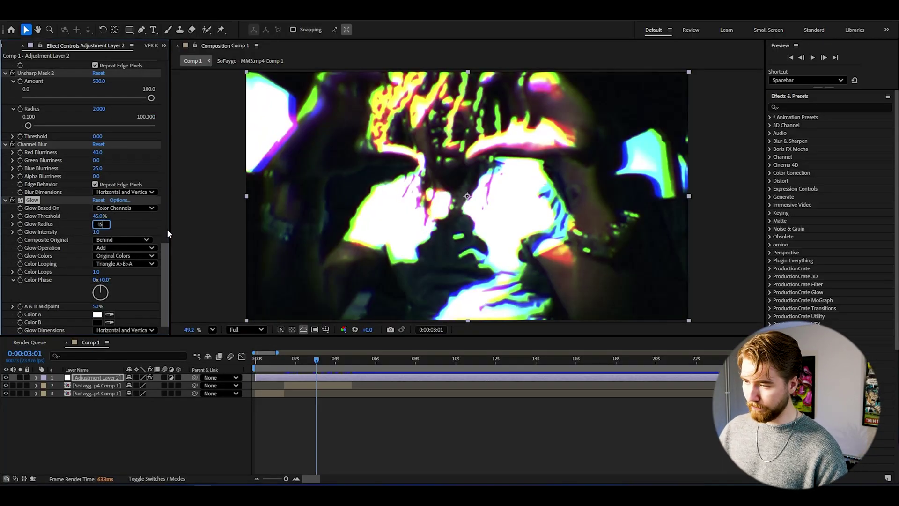
key(Tab)
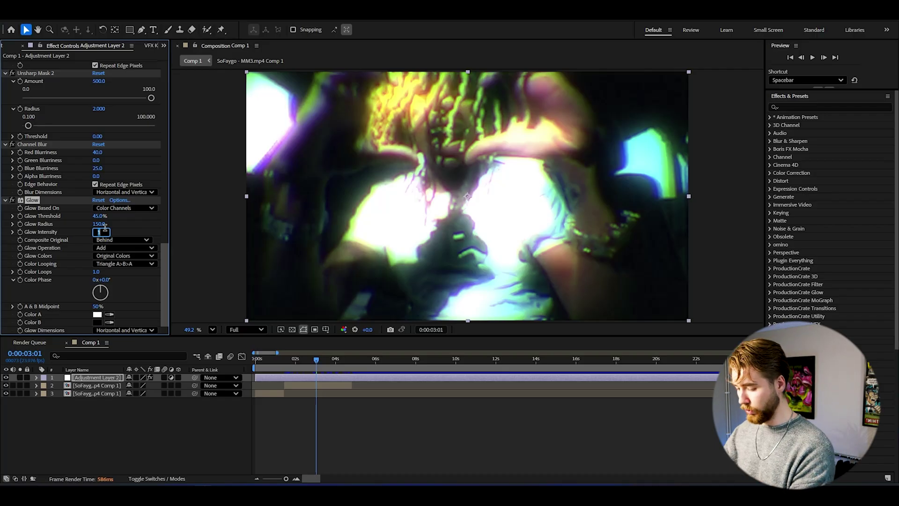
Add a Transform effect to the adjustment layer and scale the image up to 105.
click(307, 362)
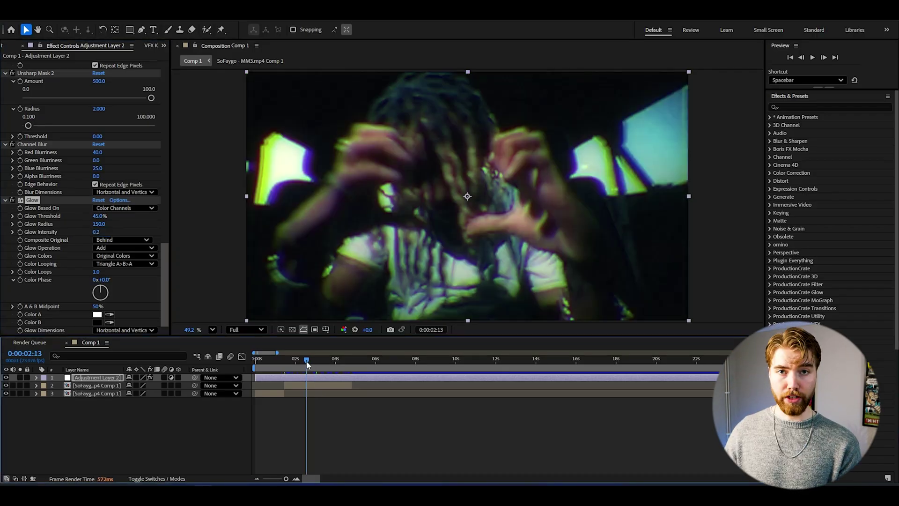
key(ctrl+space)
text(tr)
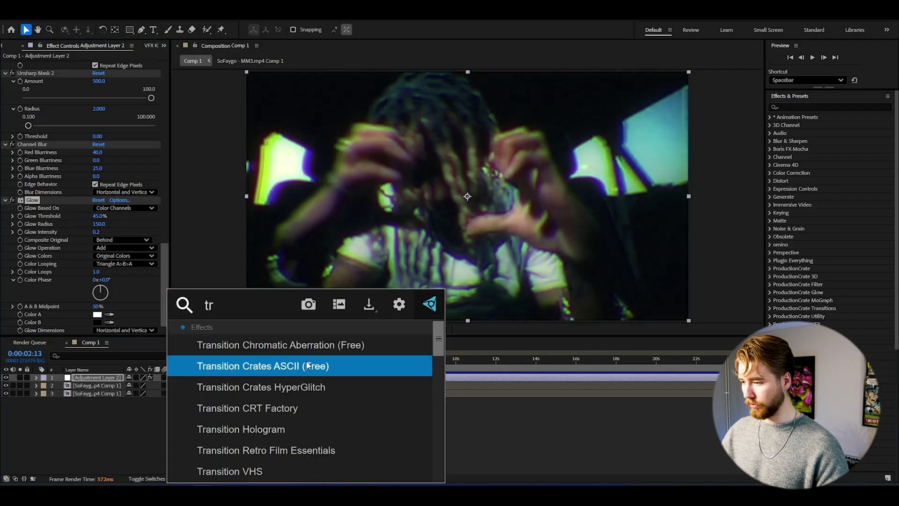
click(308, 366)
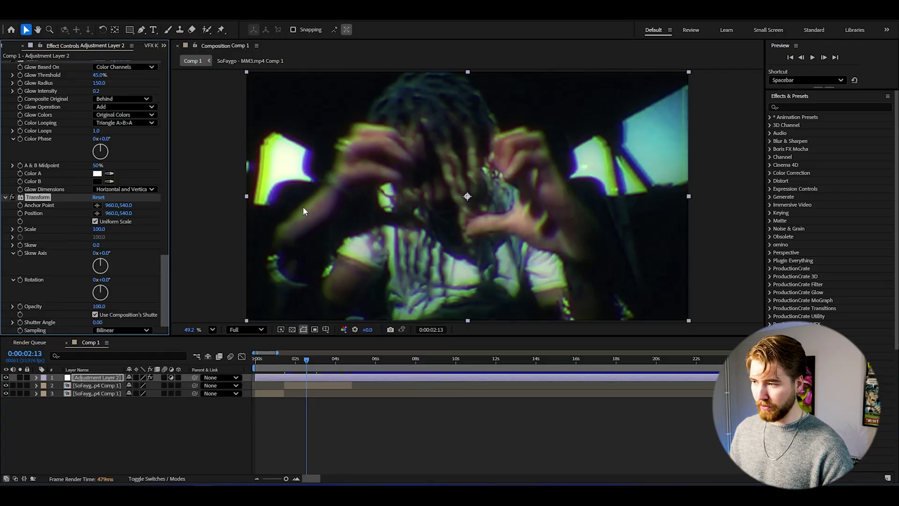
click(291, 363)
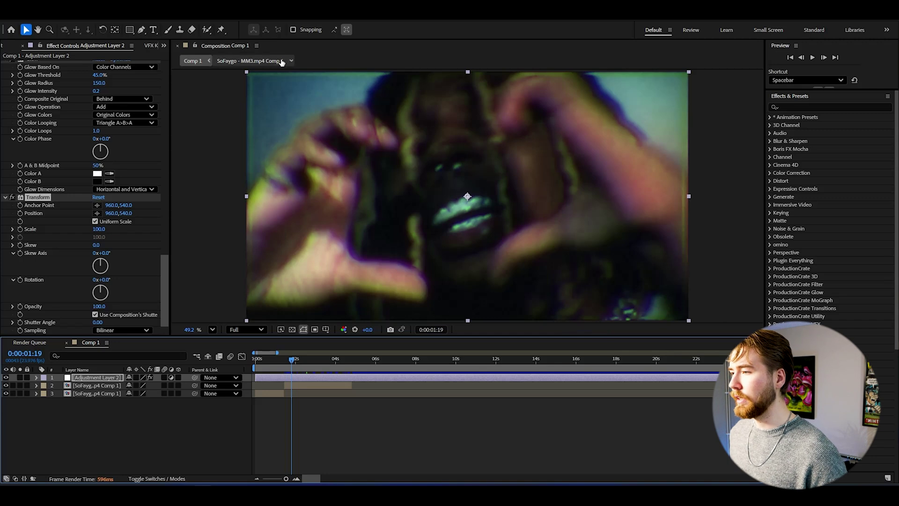
drag(99, 229, 102, 229)
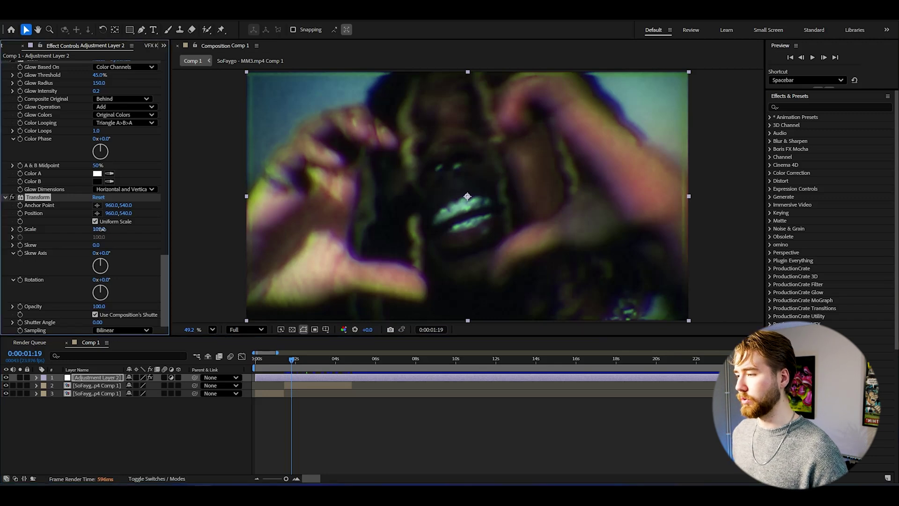
Return to the first frame and toggle the adjustment layer off and on to compare.
scroll(552, 247, down, 2)
scroll(552, 250, up, 1)
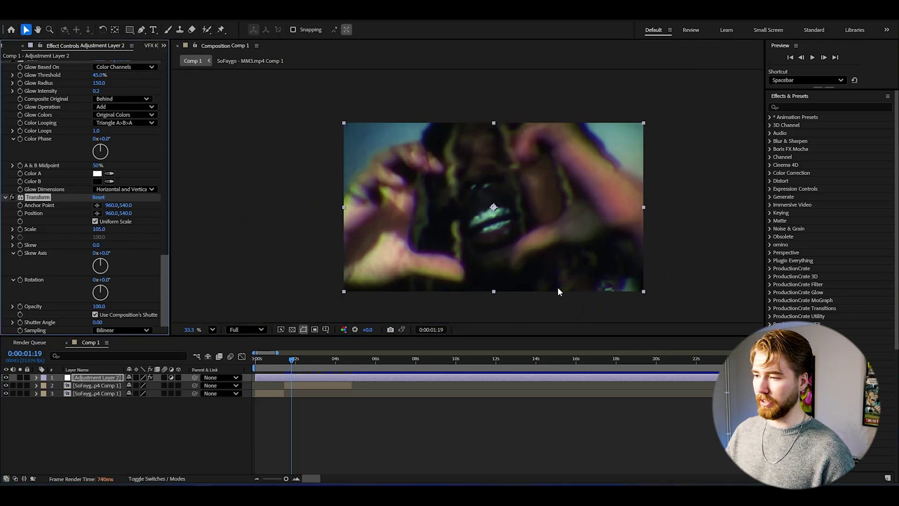
click(278, 364)
key(Home)
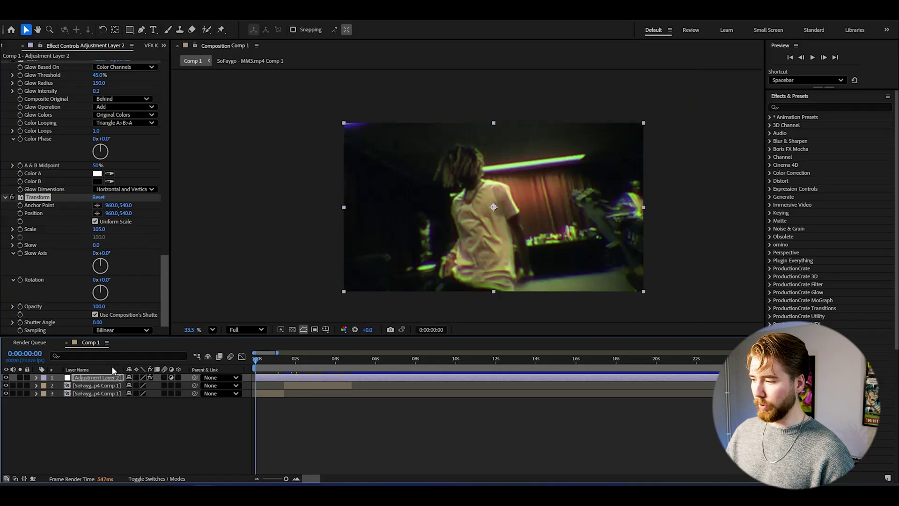
click(6, 378)
click(6, 378)
Compare layer 1 on and off at 0:00:01:06, then collapse all thirteen effects to single rows.
click(6, 378)
click(6, 378)
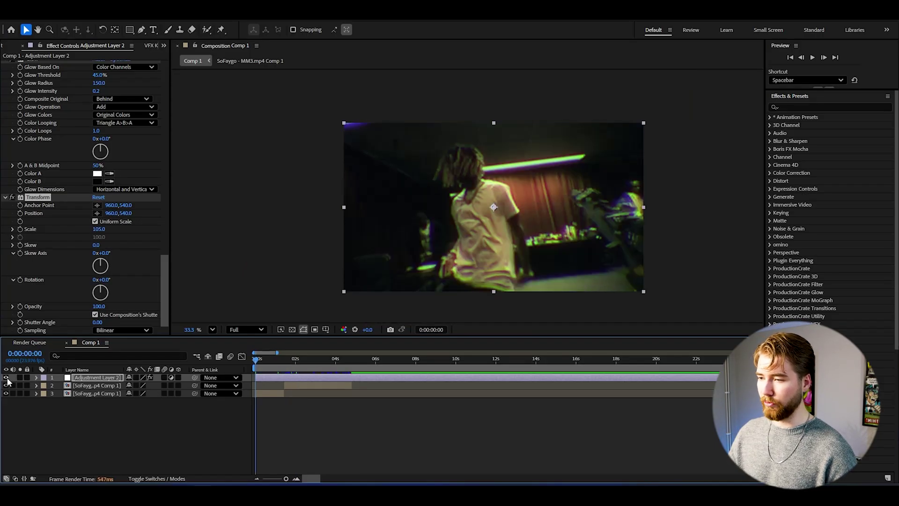
click(280, 368)
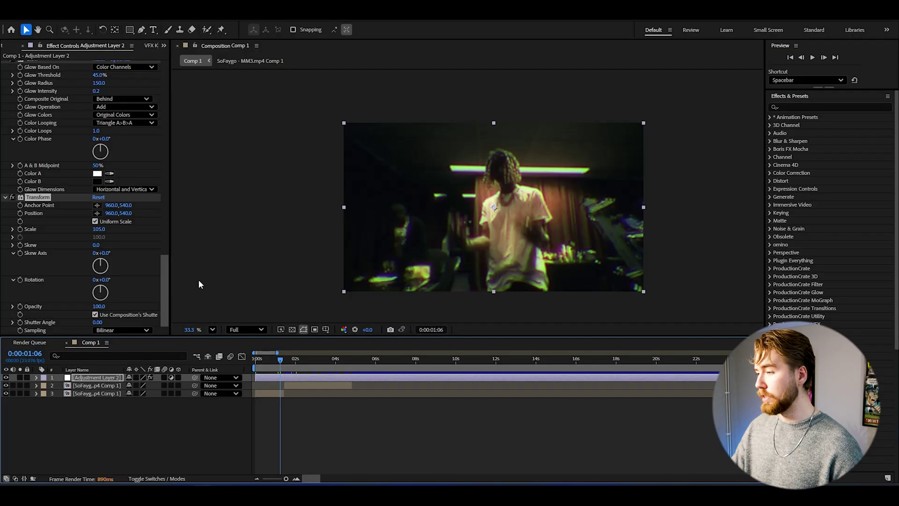
click(37, 199)
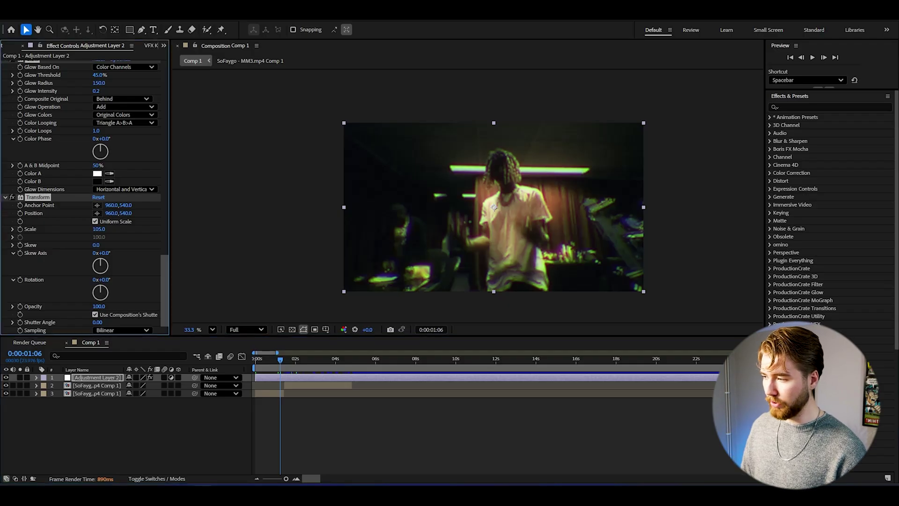
ctrl+click(6, 197)
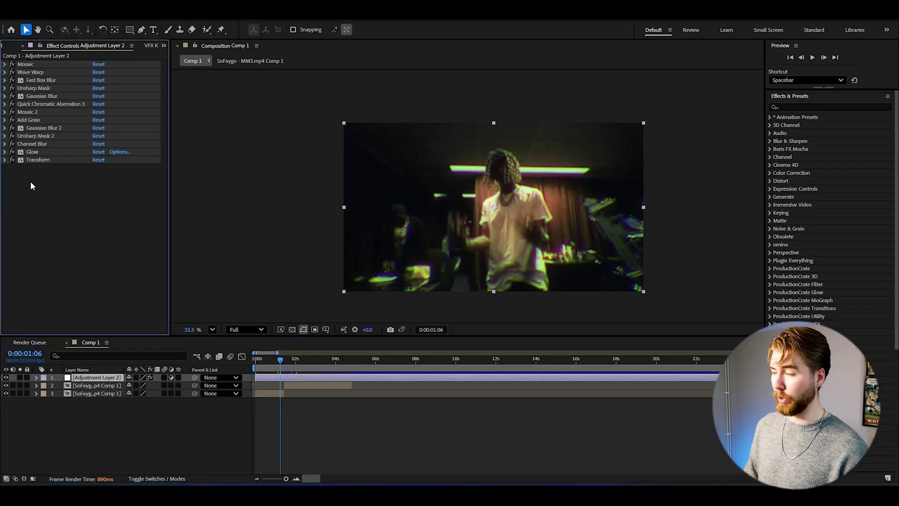
Add Radial Blur above the first Gaussian Blur and set its type to Zoom.
click(30, 96)
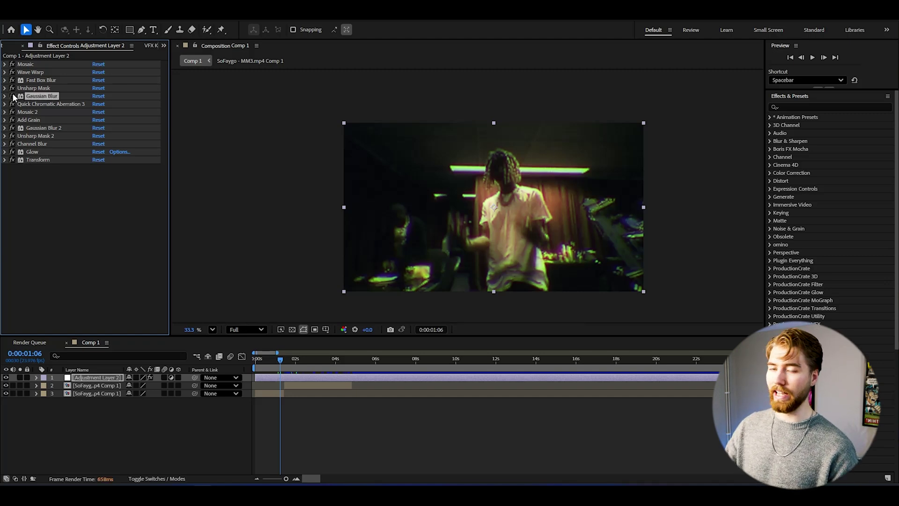
key(ctrl+space)
text(radi)
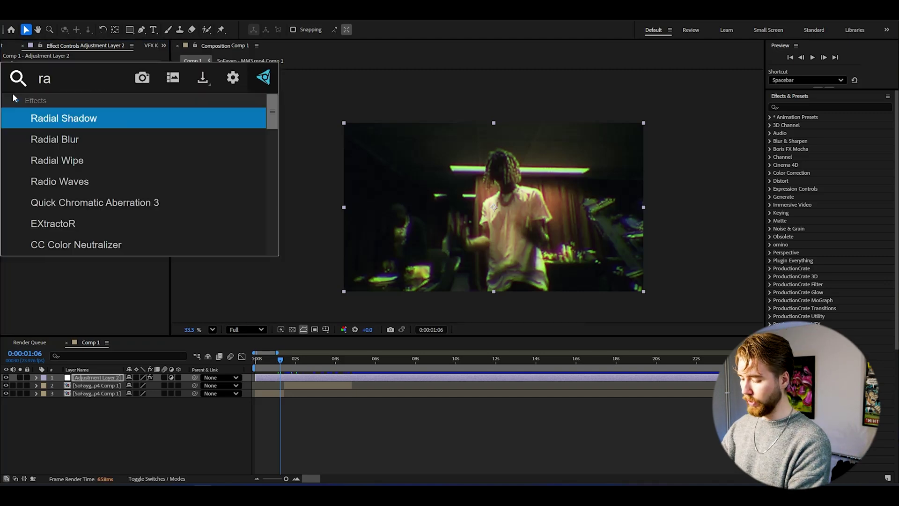
click(43, 137)
drag(44, 128, 46, 95)
click(120, 202)
click(127, 223)
key(period)
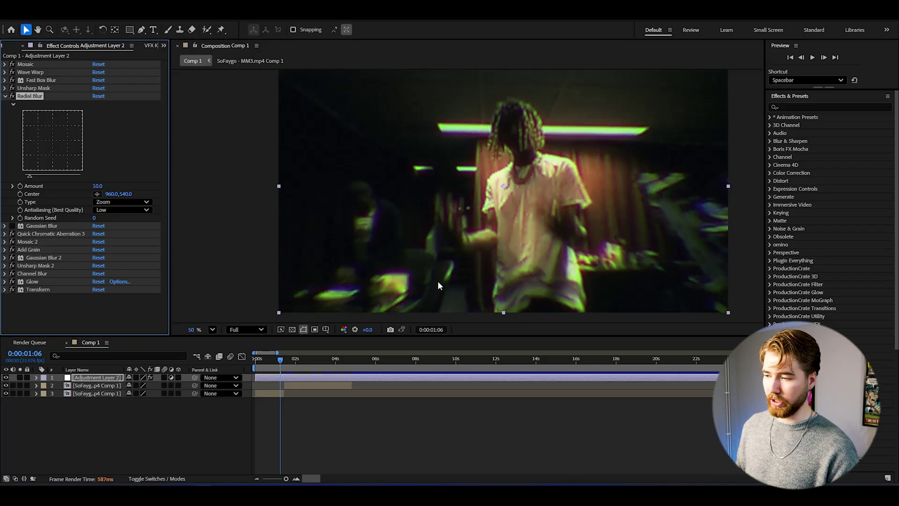
Toggle Radial Blur off and on to compare, leave it enabled, and collapse its settings.
click(12, 96)
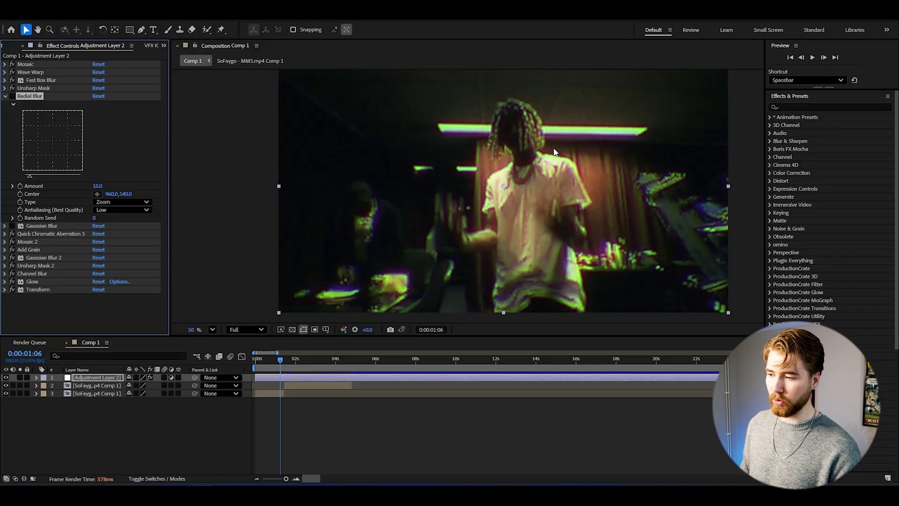
click(16, 97)
click(16, 97)
click(12, 97)
click(12, 97)
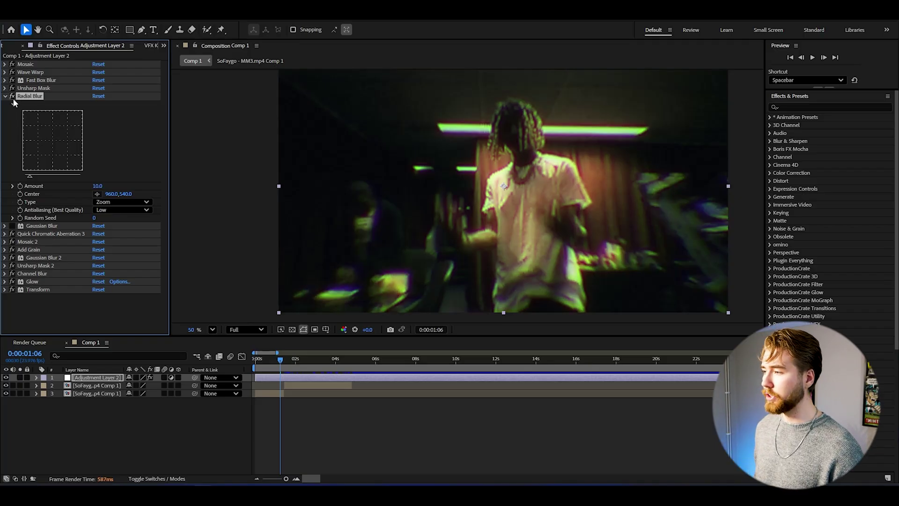
click(6, 96)
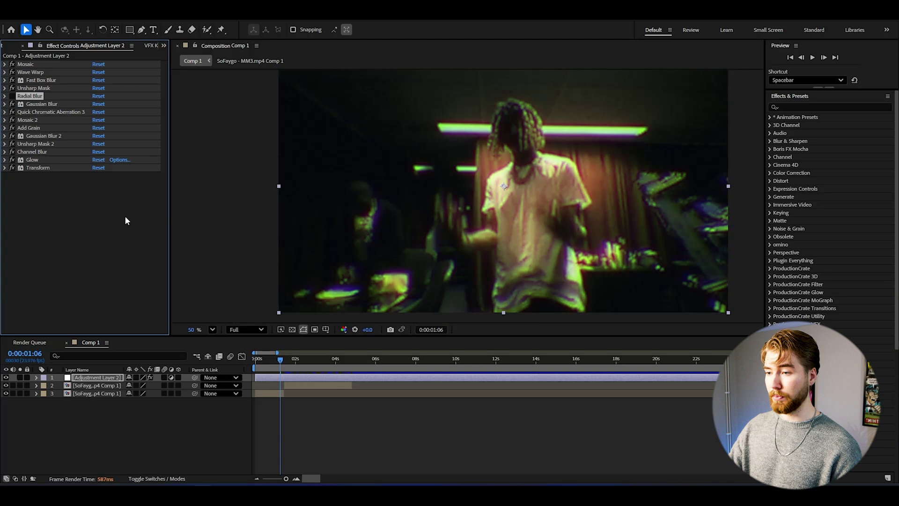
click(375, 431)
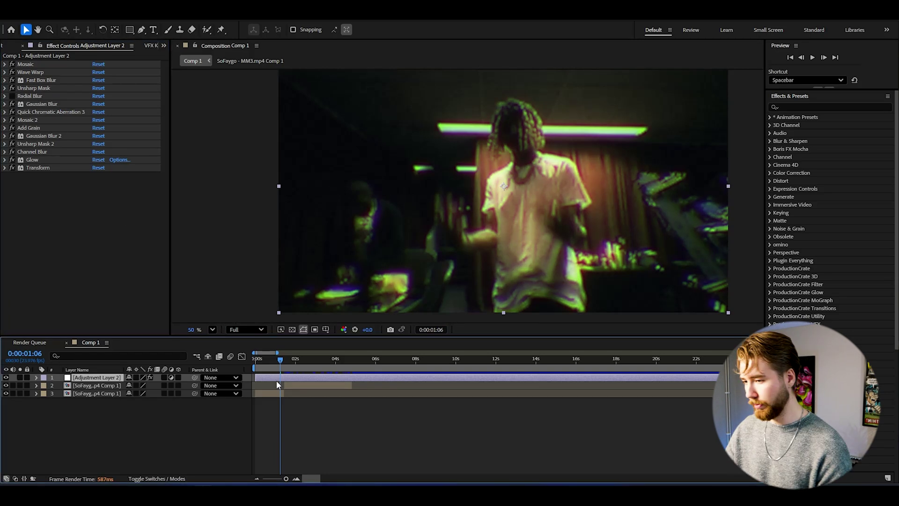
Apply Hue/Saturation with Master Saturation at -10, then hide the 2000S RGB layer.
key(ctrl+space)
text(hue)
key(Return)
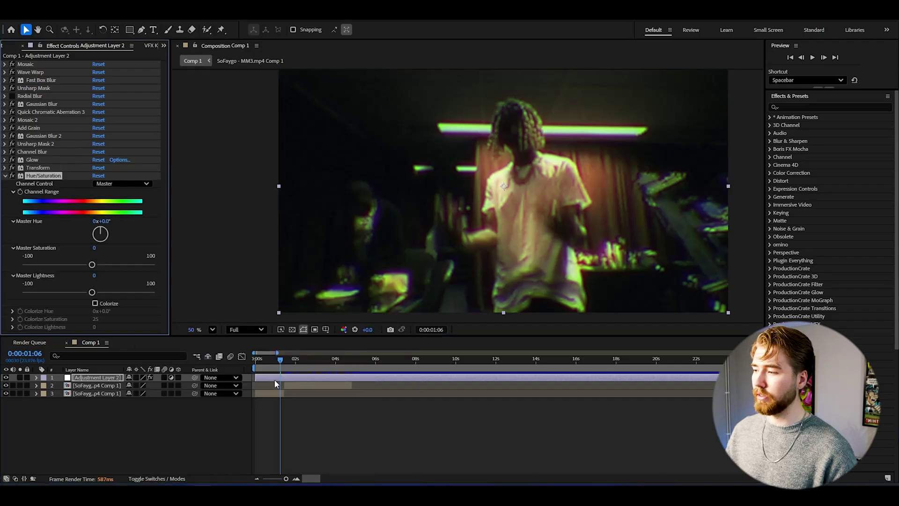
drag(85, 265, 78, 266)
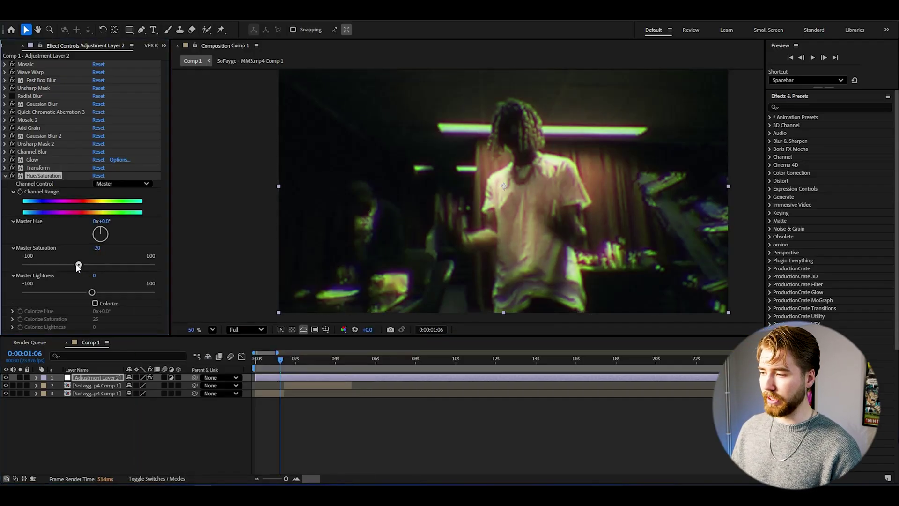
click(195, 256)
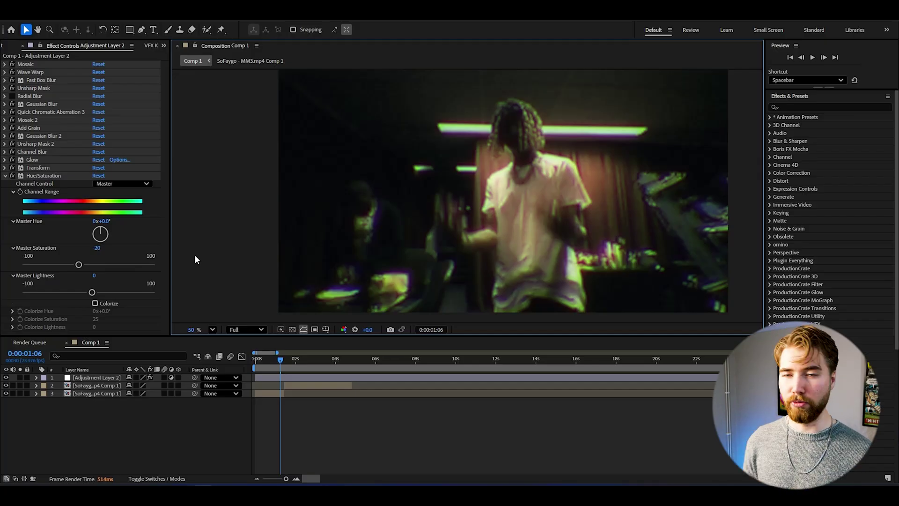
click(14, 176)
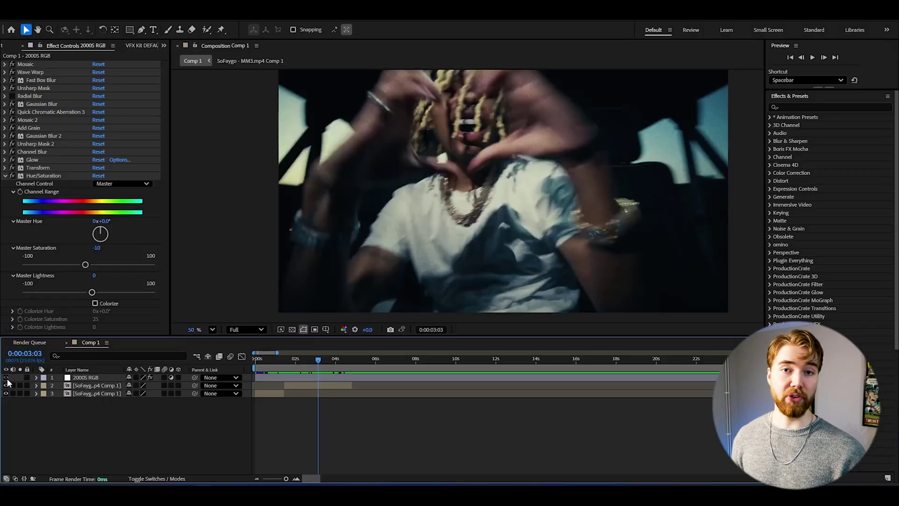
click(6, 377)
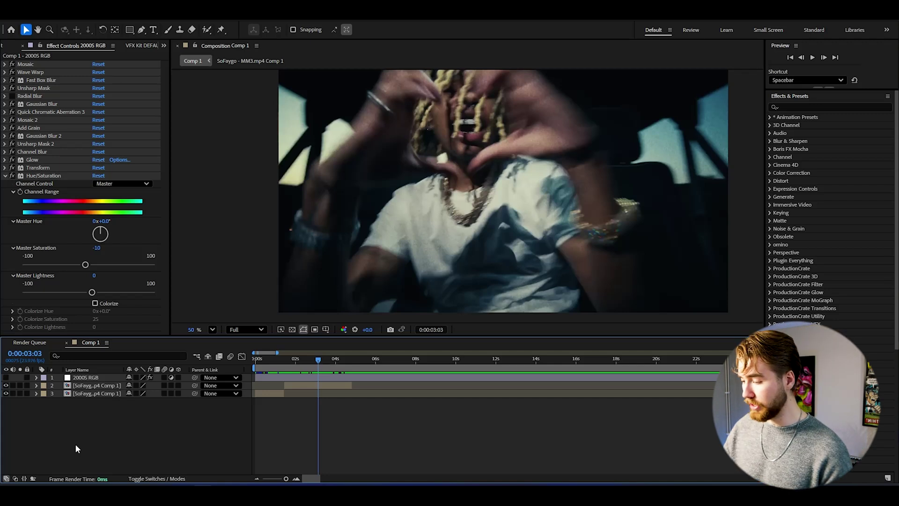
Create a new adjustment layer and apply the RAW LOW RES preset from LOW RES PRESETS.
key(ctrl+alt+y)
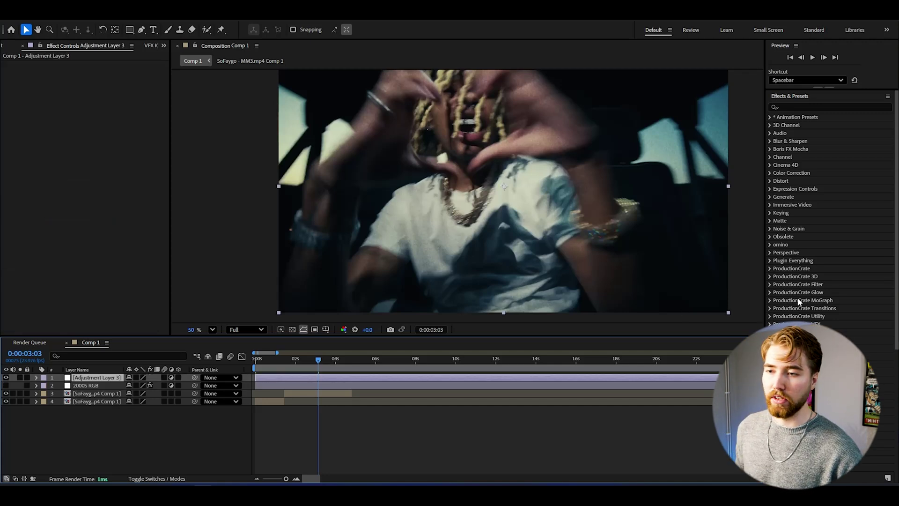
click(770, 118)
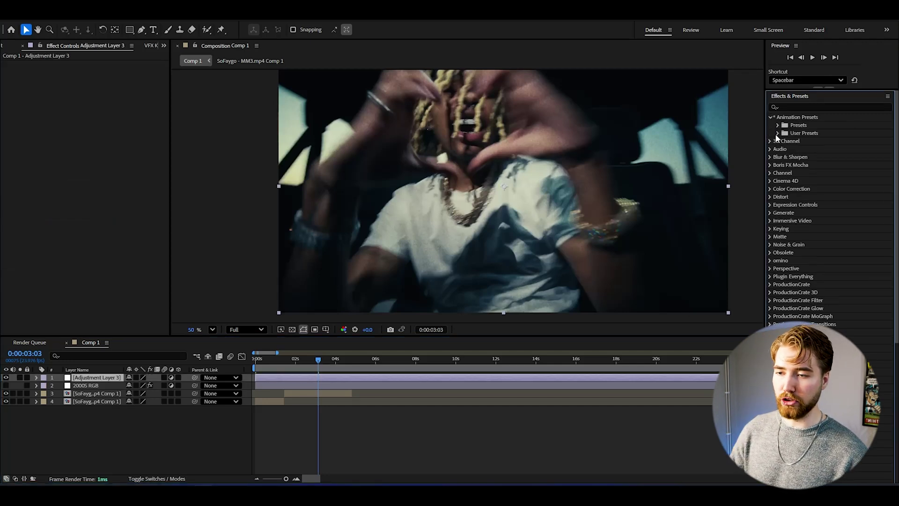
click(779, 133)
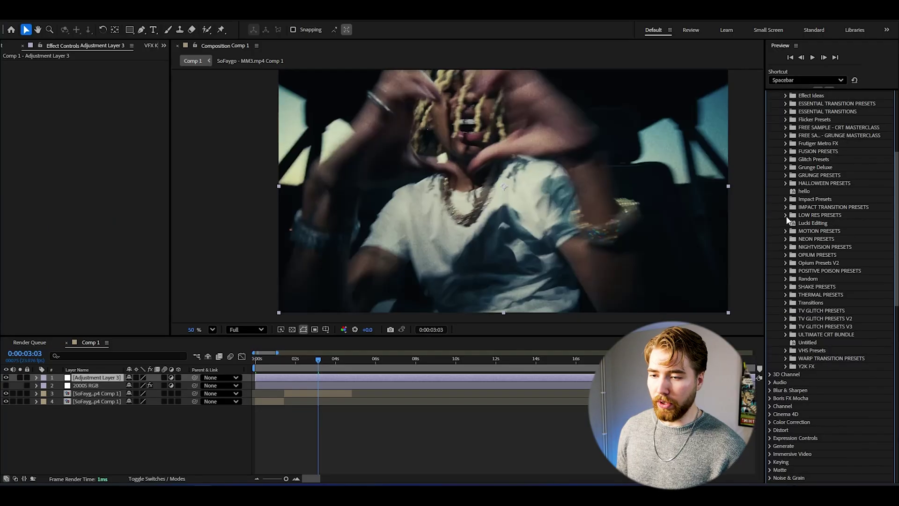
click(787, 215)
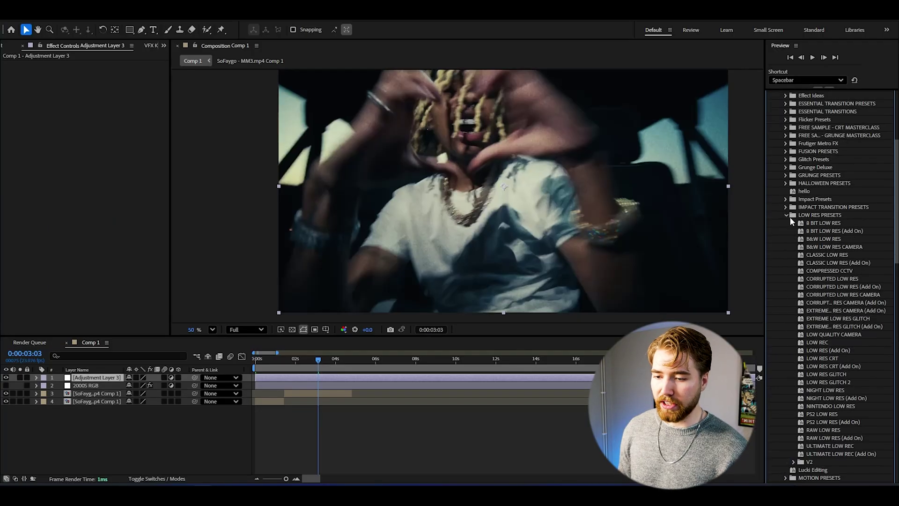
click(205, 368)
key(Home)
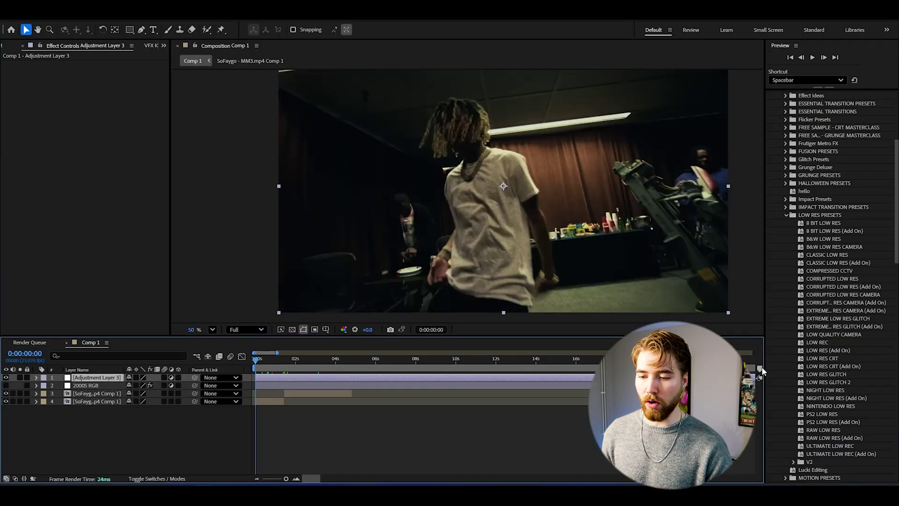
drag(820, 430, 241, 357)
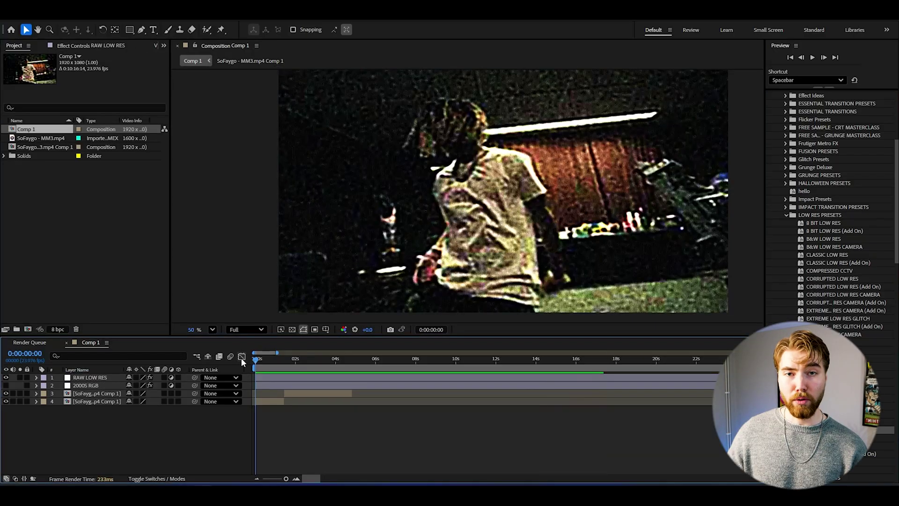
Preview the RAW LOW RES look, then add another adjustment layer and pick the LOW REC preset.
key(space)
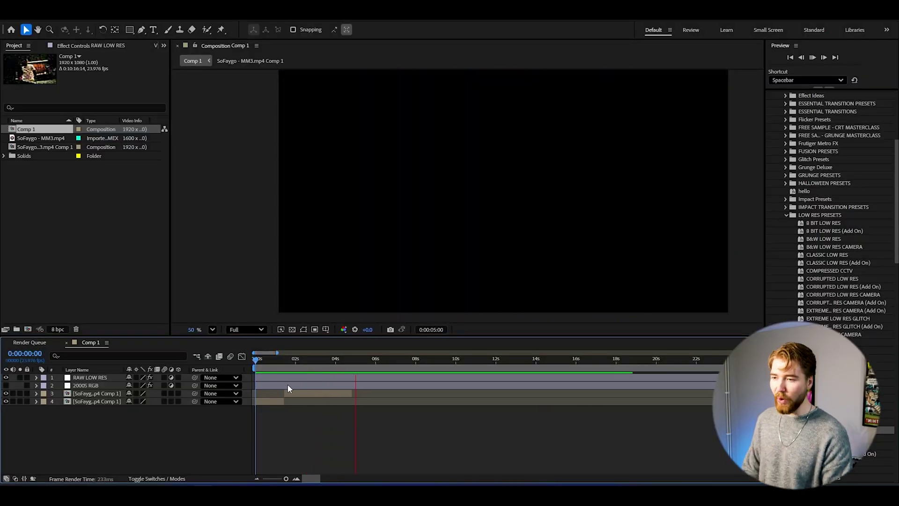
click(268, 368)
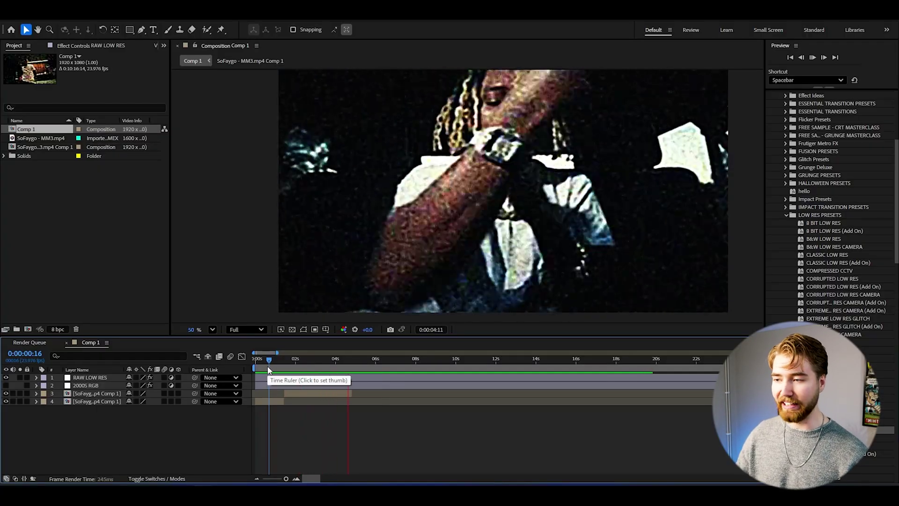
click(271, 368)
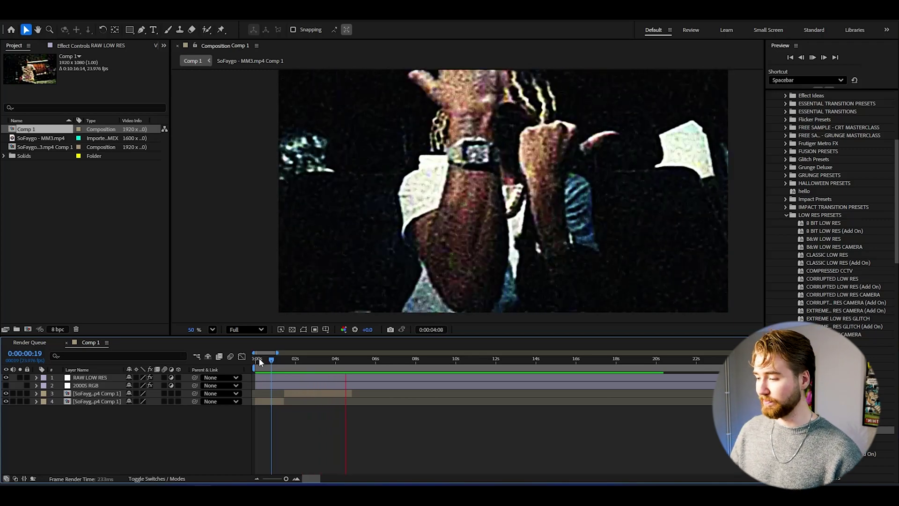
click(257, 358)
key(ctrl+alt+y)
click(817, 342)
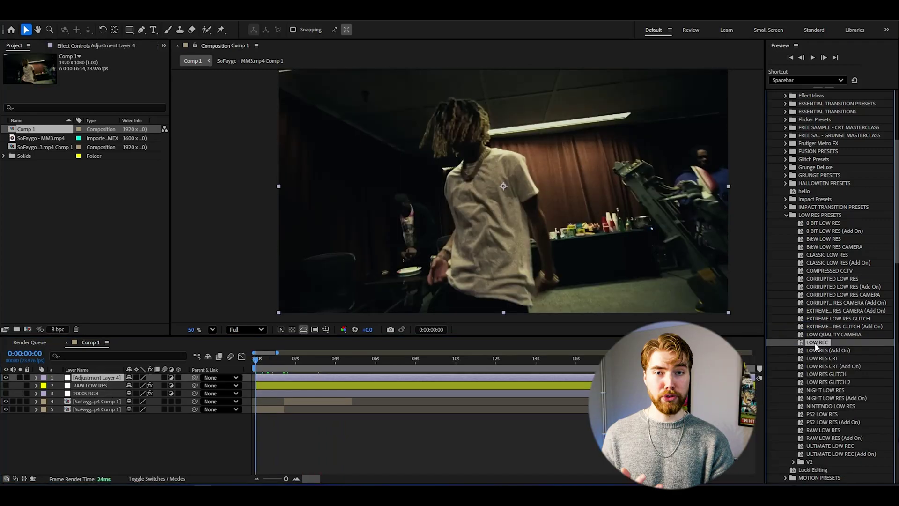
Apply and preview LOW REC, add Adjustment Layer 5, and hide the two earlier low-res layers.
drag(812, 346, 78, 373)
key(space)
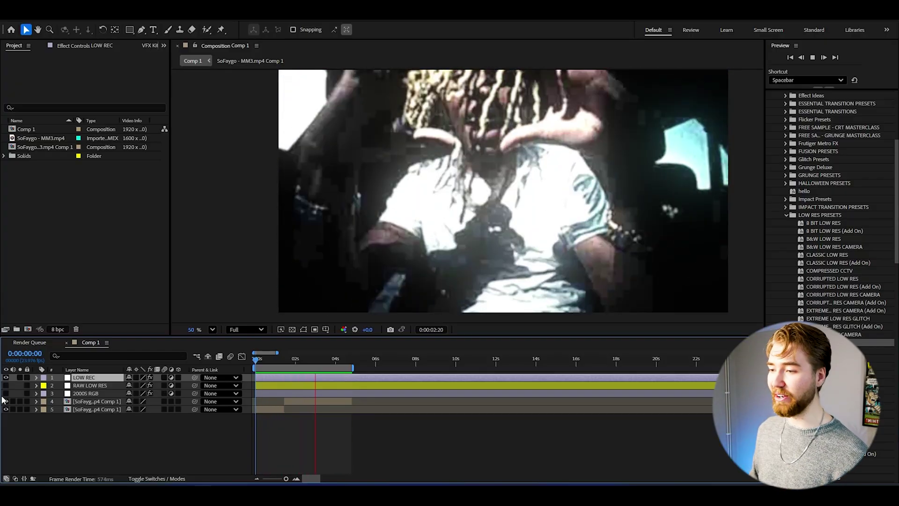
key(space)
key(ctrl+alt+y)
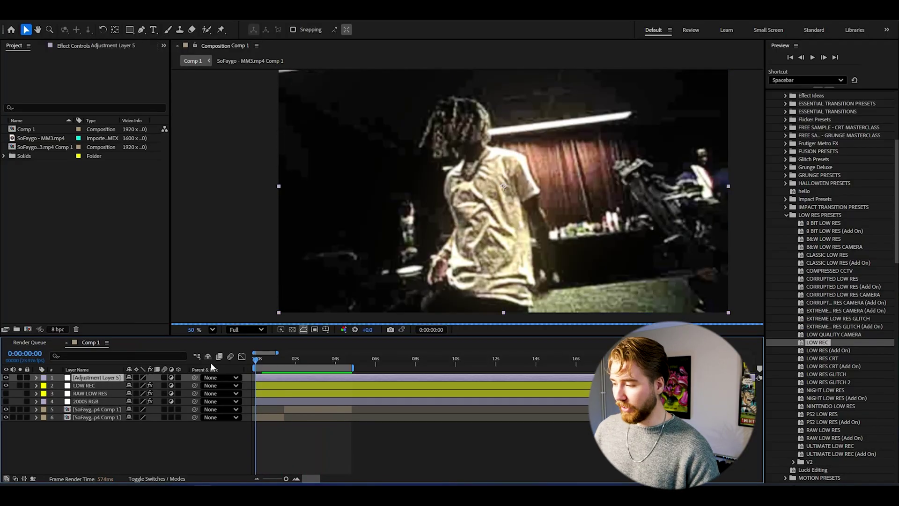
click(7, 393)
click(335, 451)
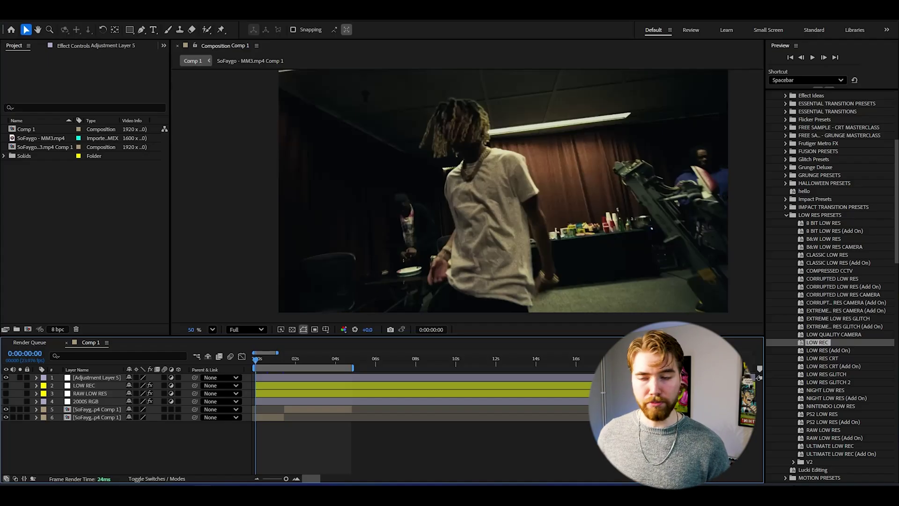
Apply B&W LOW RES to the top adjustment layer and preview the grainy black-and-white result.
click(812, 240)
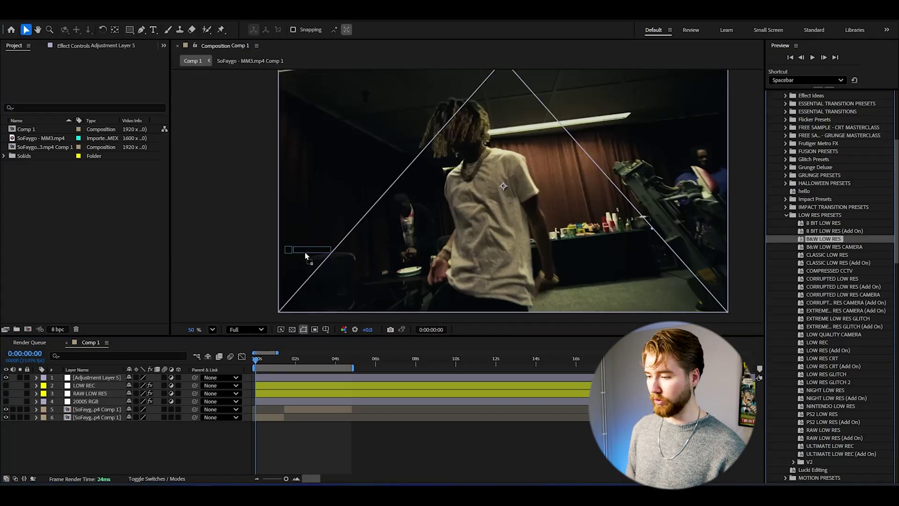
drag(86, 375, 87, 377)
key(space)
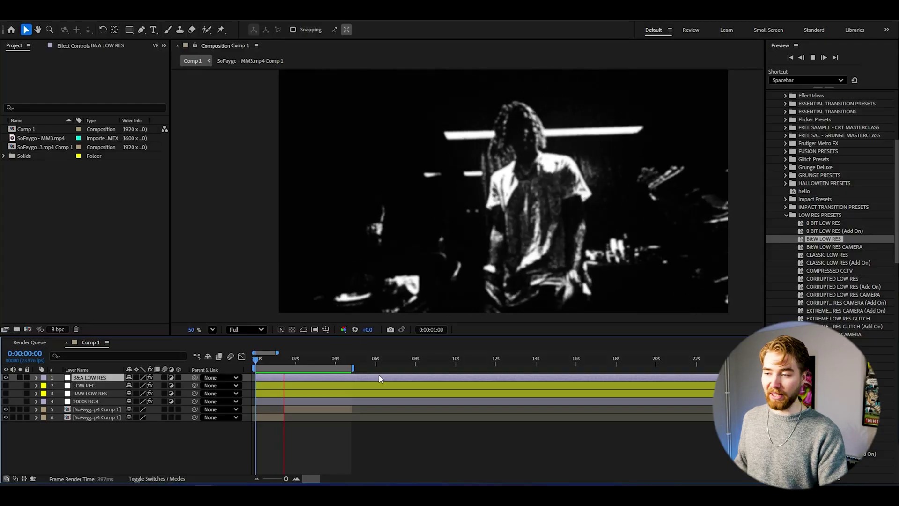
key(space)
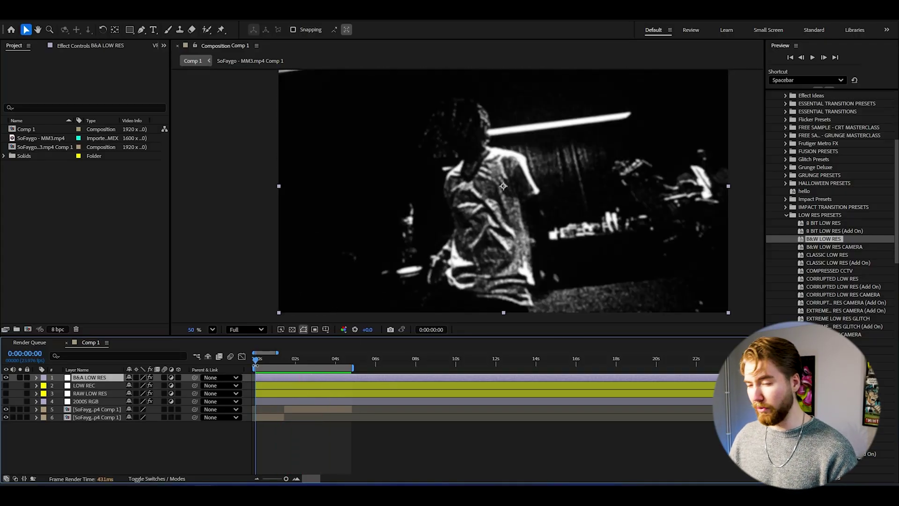
click(268, 418)
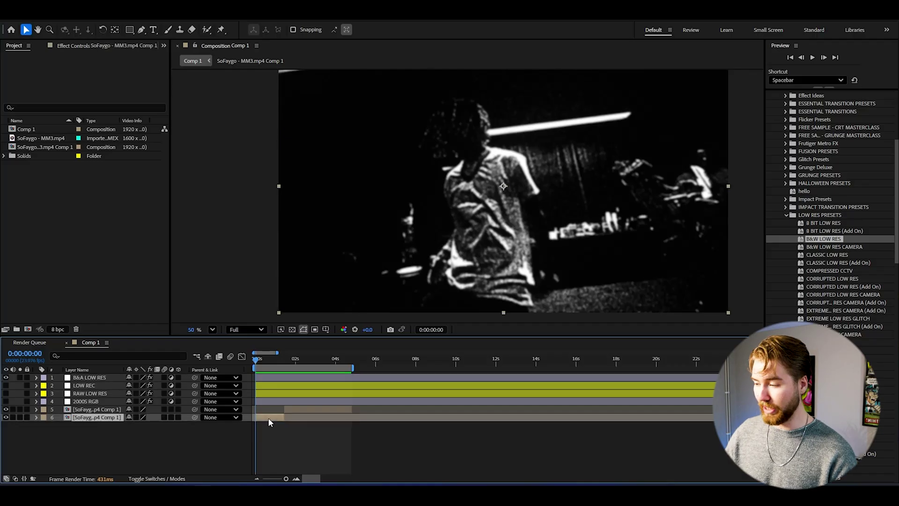
Apply Curves to the bottom footage layer, paste it onto the other footage layer, and preview.
key(ctrl+space)
text(curves)
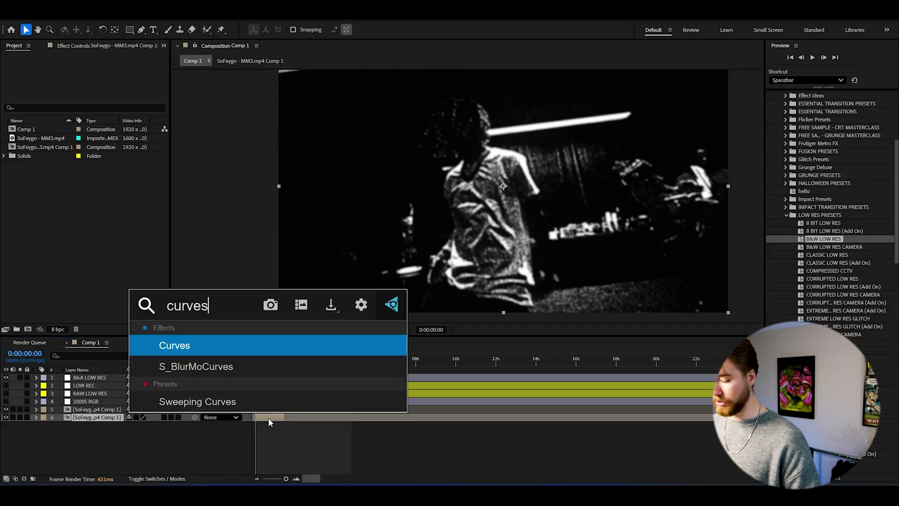
key(Return)
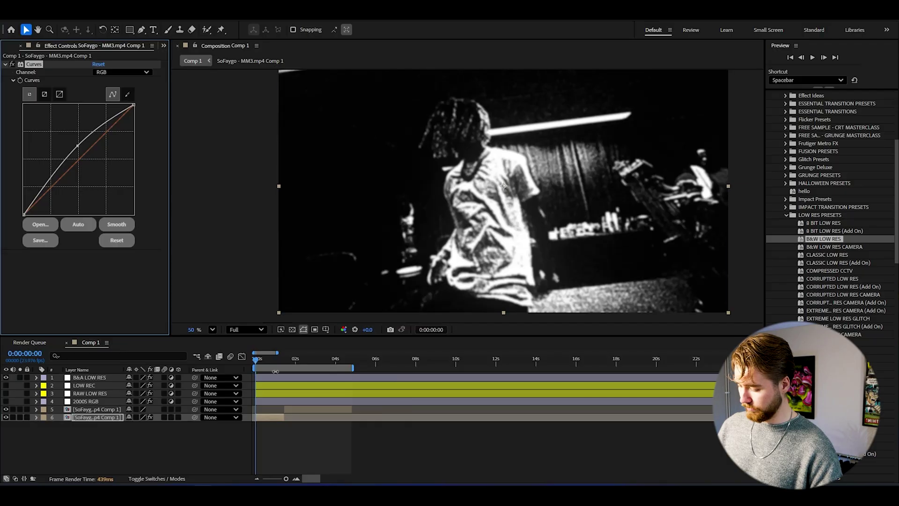
click(309, 411)
key(ctrl+v)
key(space)
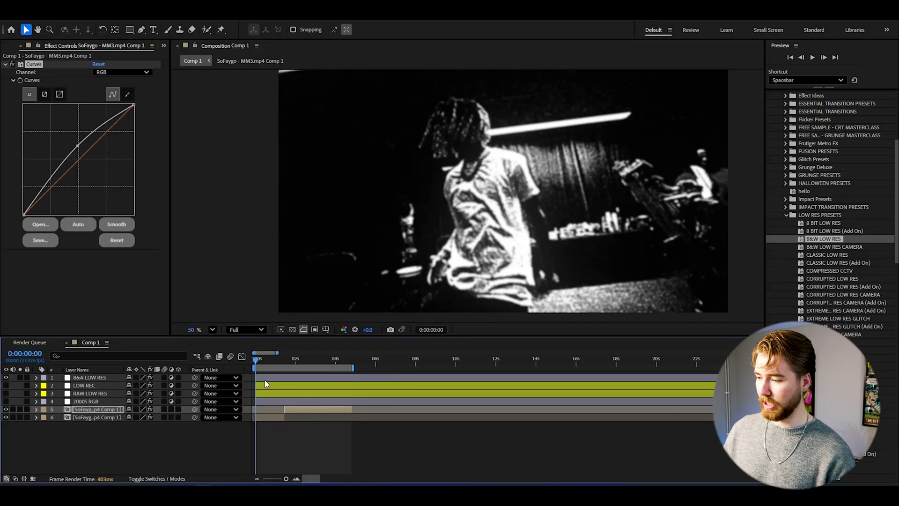